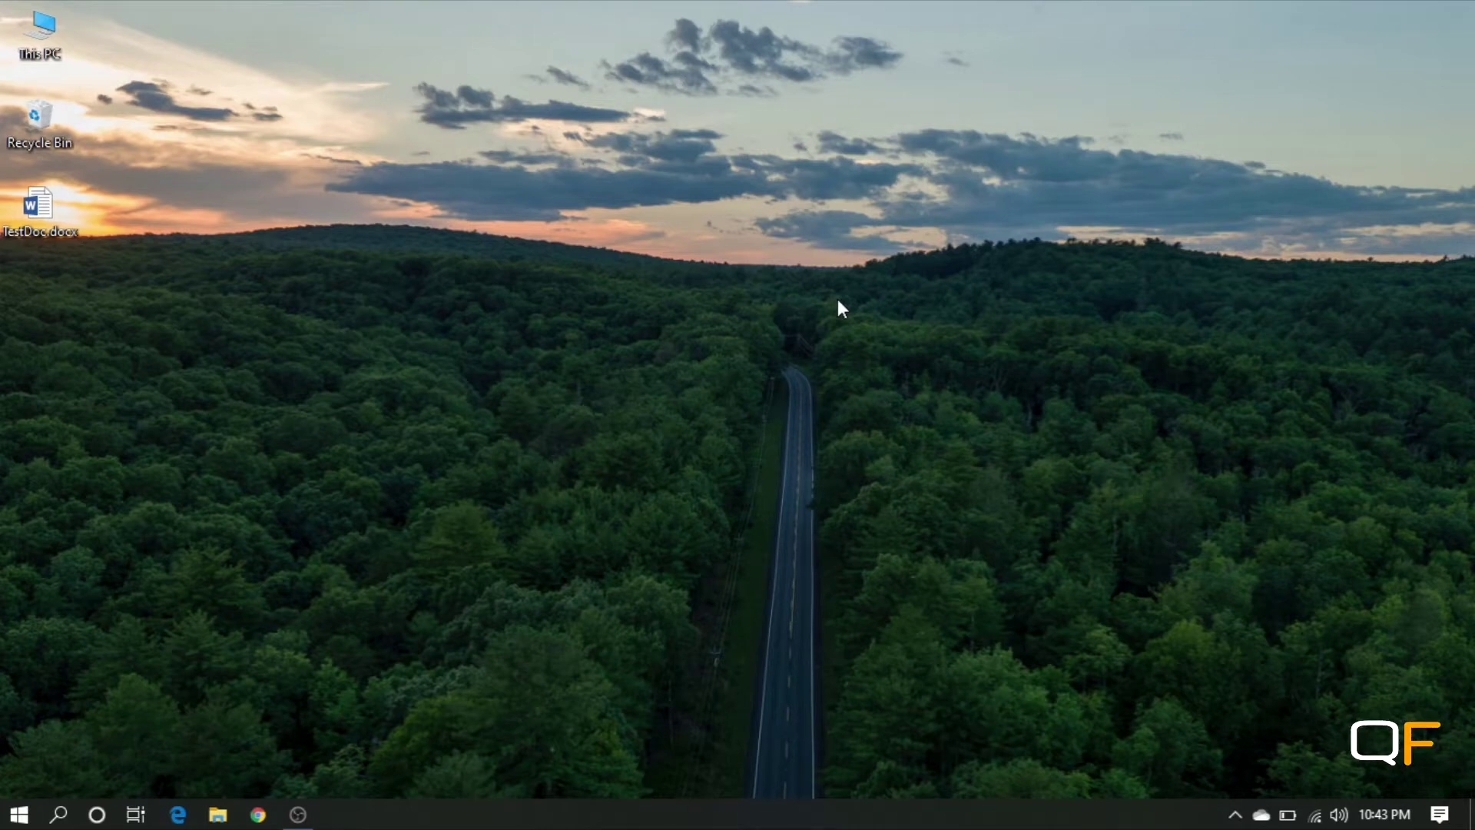
Step: Open TestDoc.docx, try Stop Protection, and cancel the unknown-password prompt
double_click(42, 212)
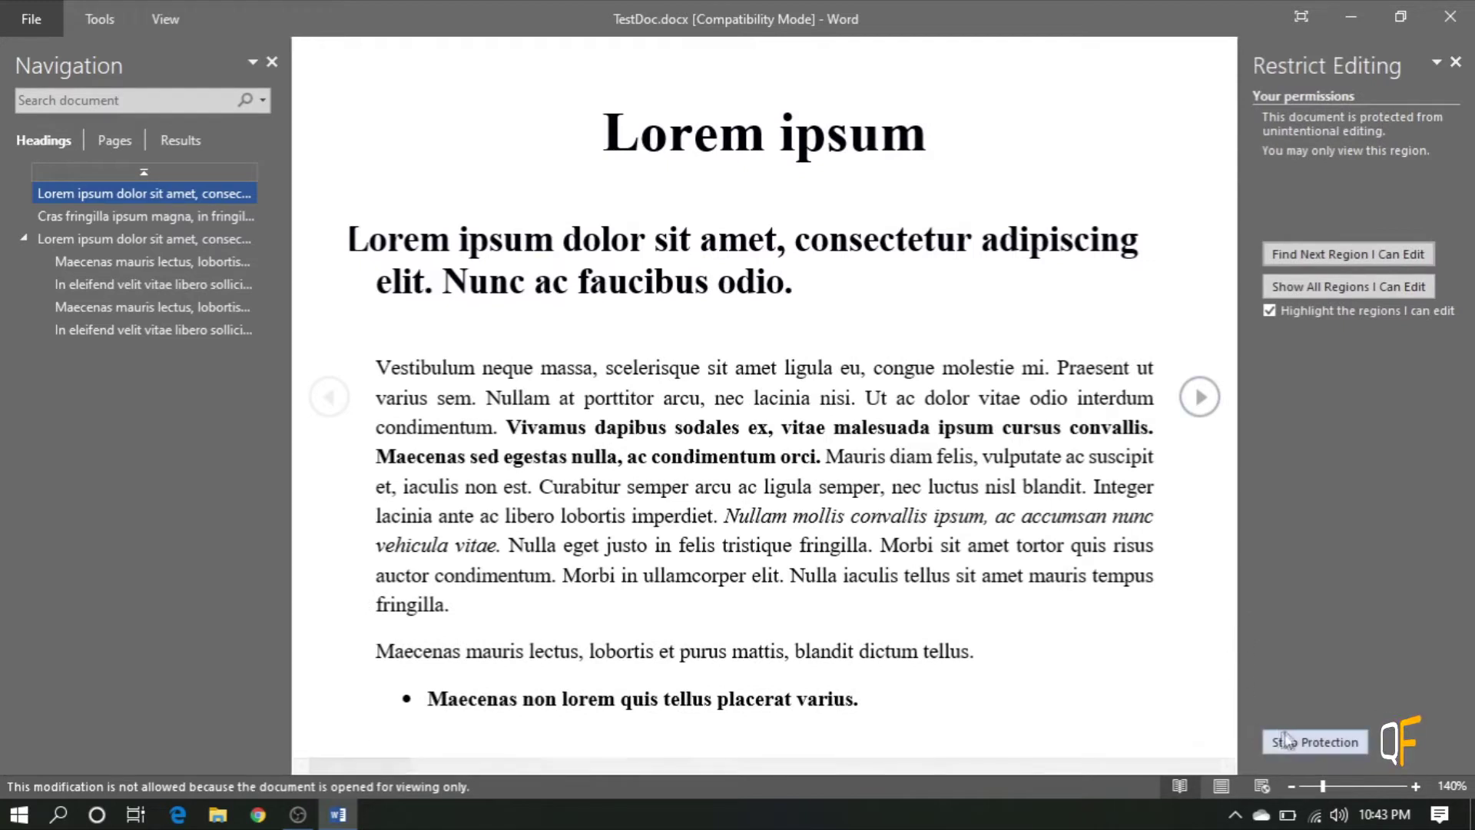
left_click(1316, 741)
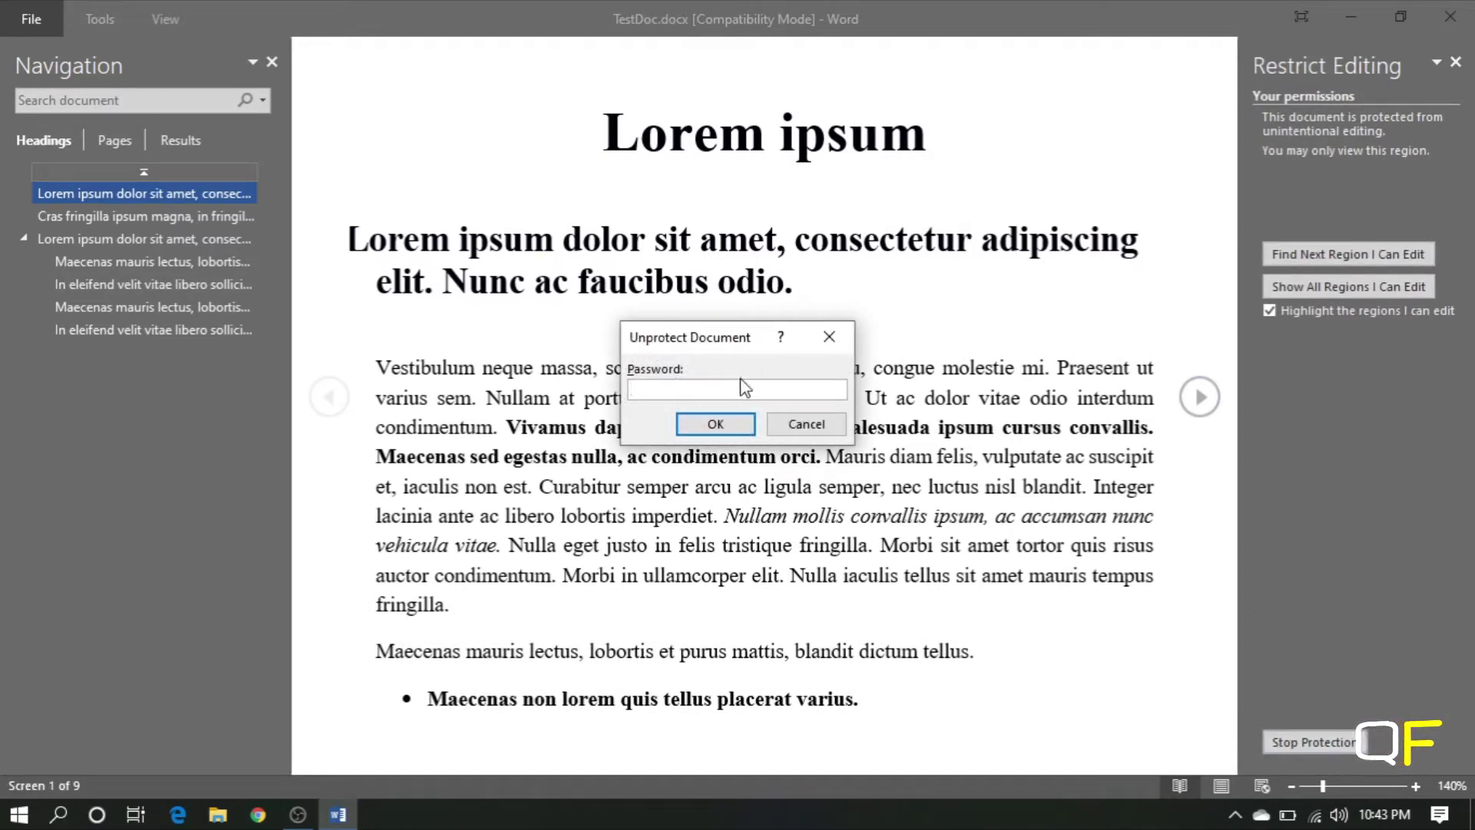
left_click(826, 340)
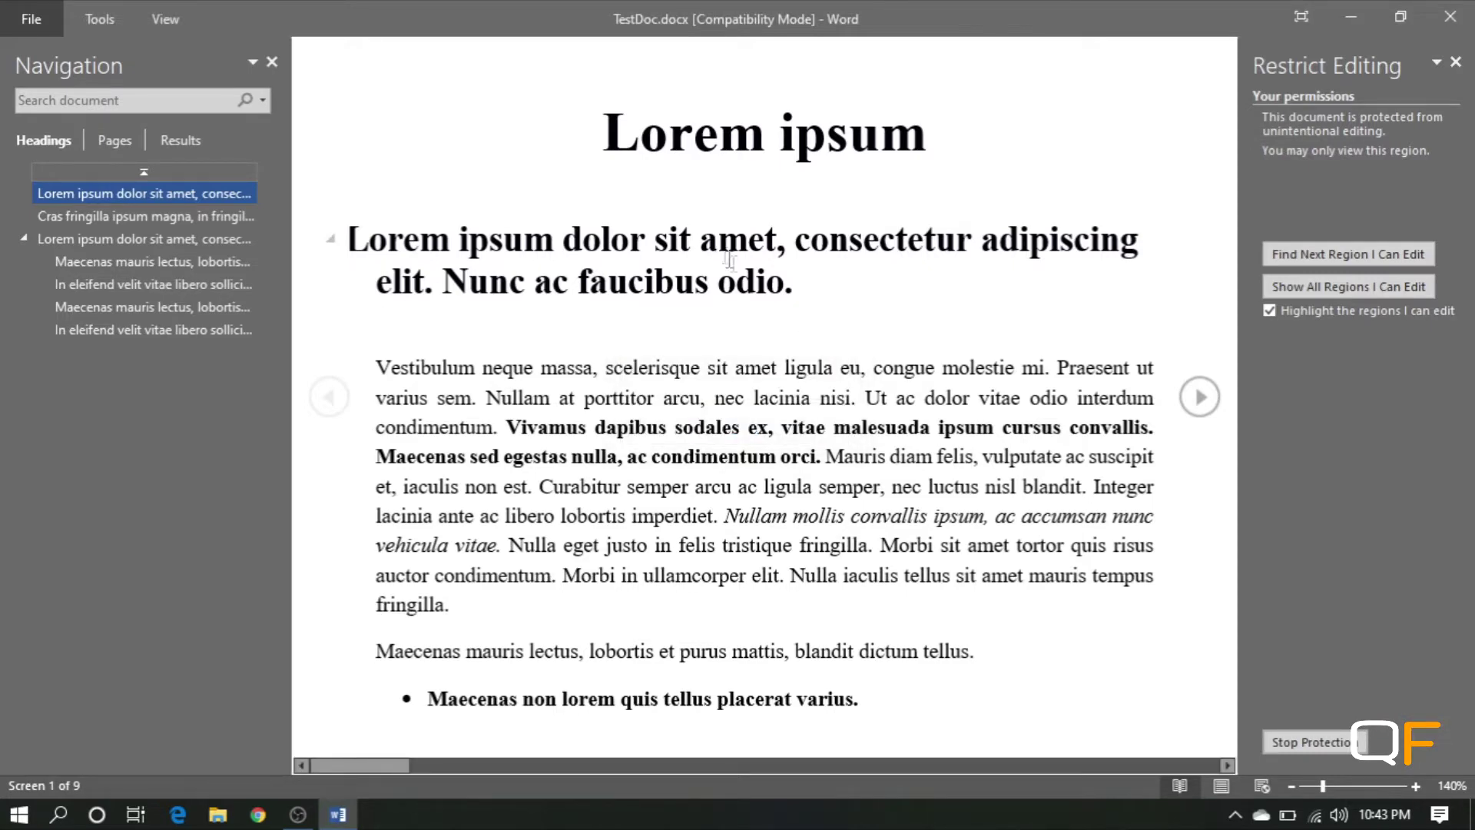
left_click(32, 21)
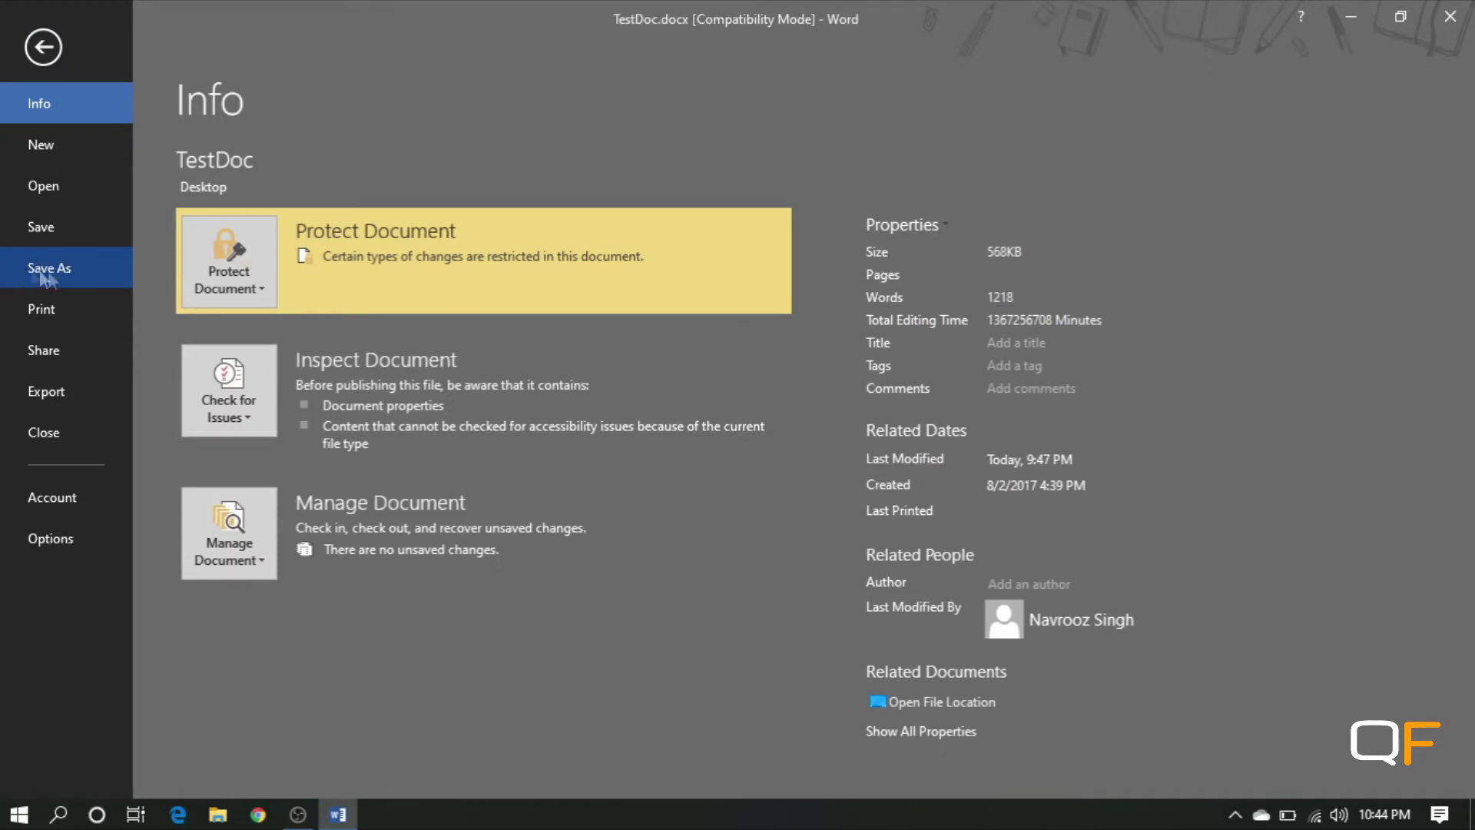
Step: Save the document as TestDoc.xml in Word XML Document format, then close Word
left_click(43, 272)
left_click(289, 346)
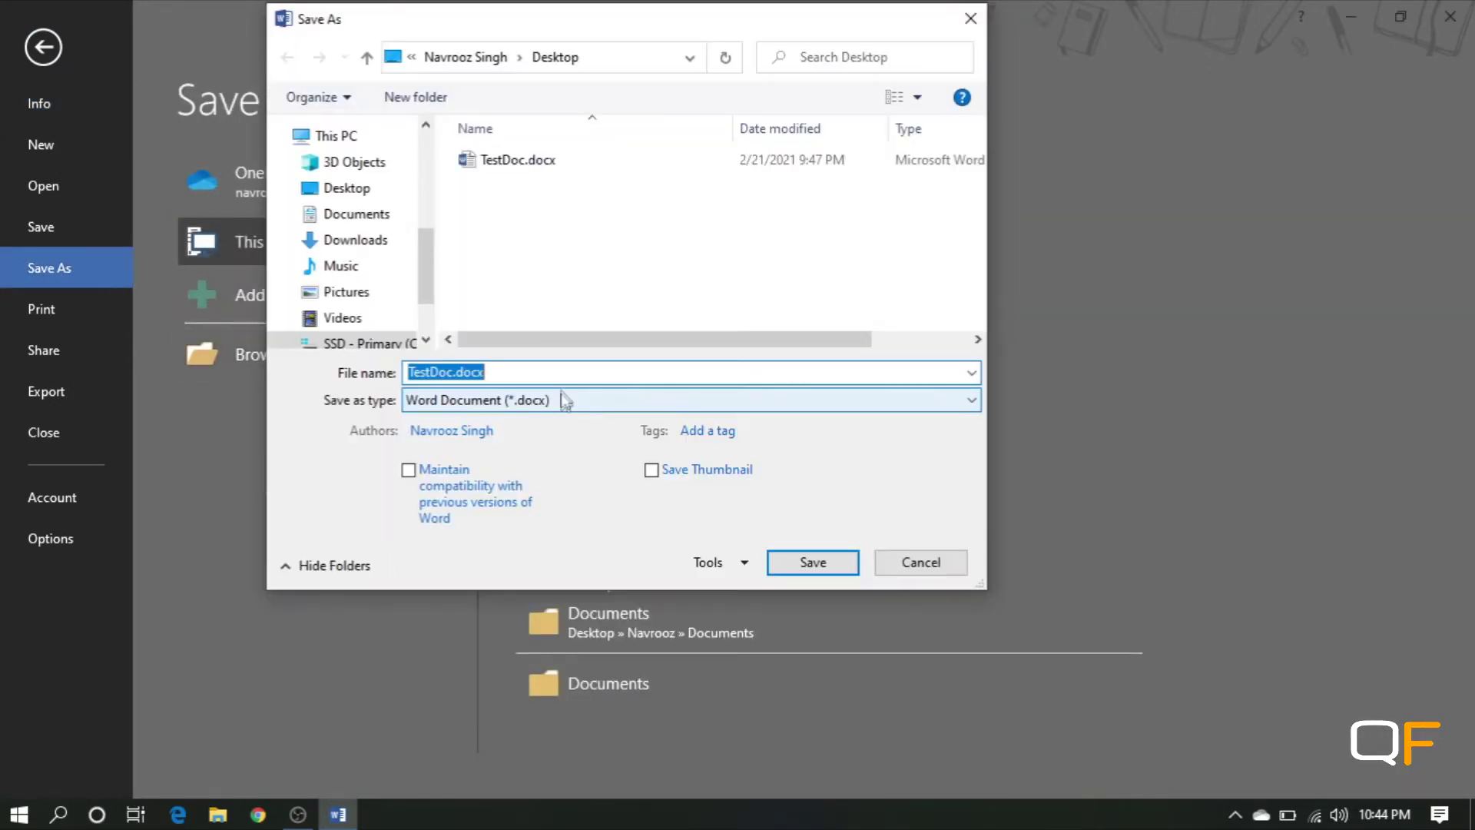
left_click(565, 399)
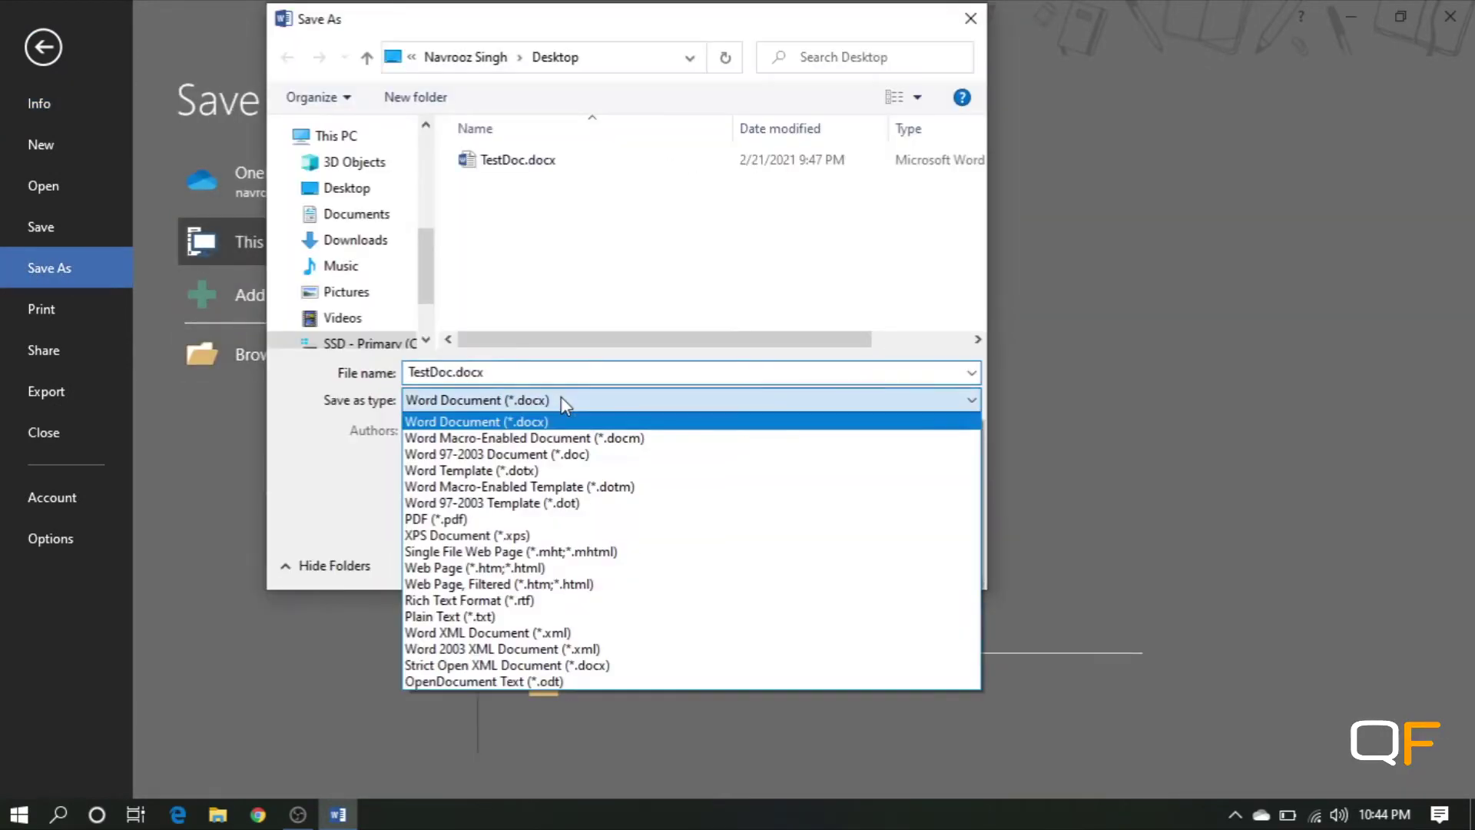
left_click(508, 637)
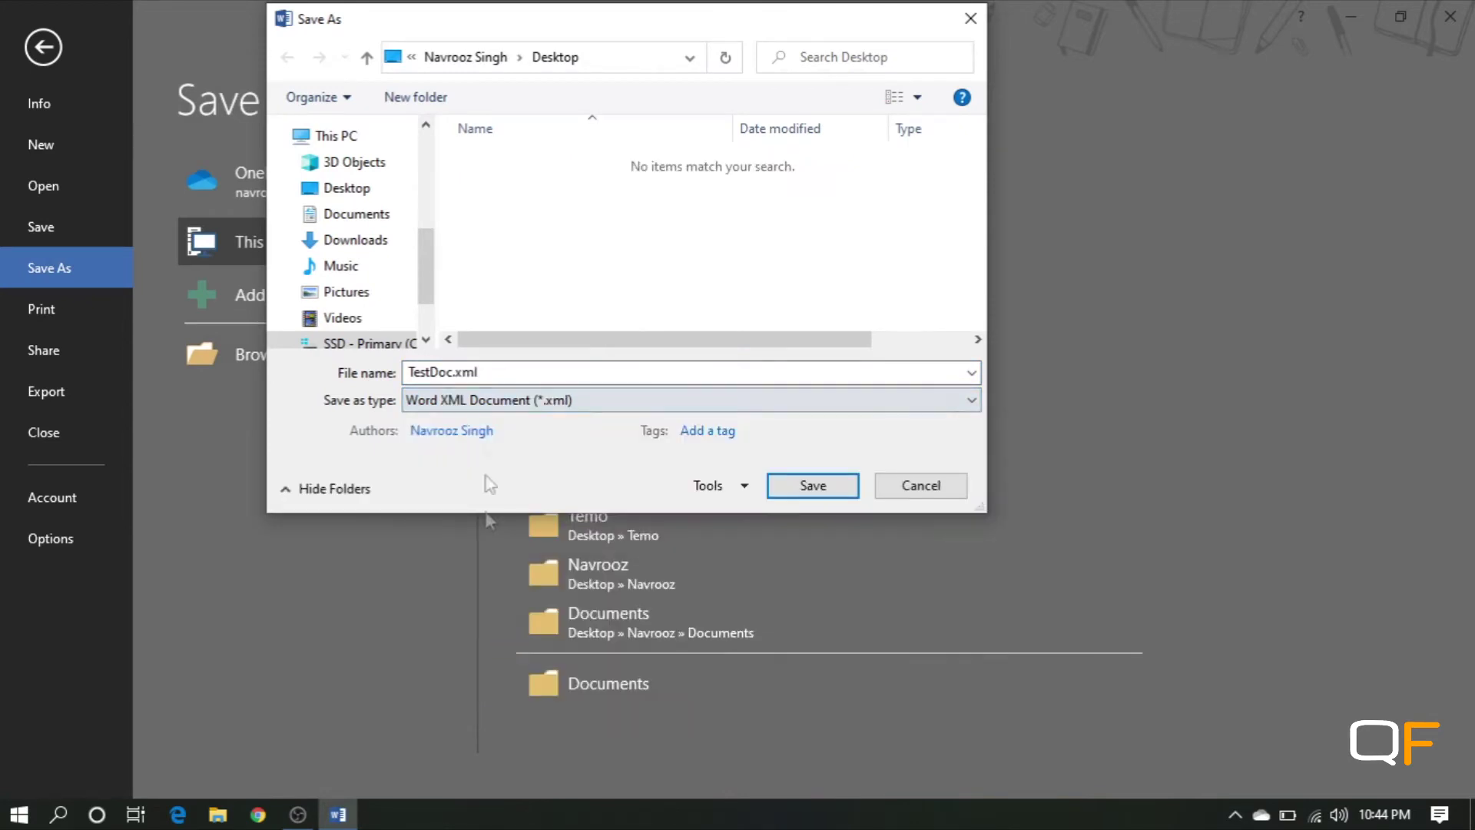
left_click(813, 486)
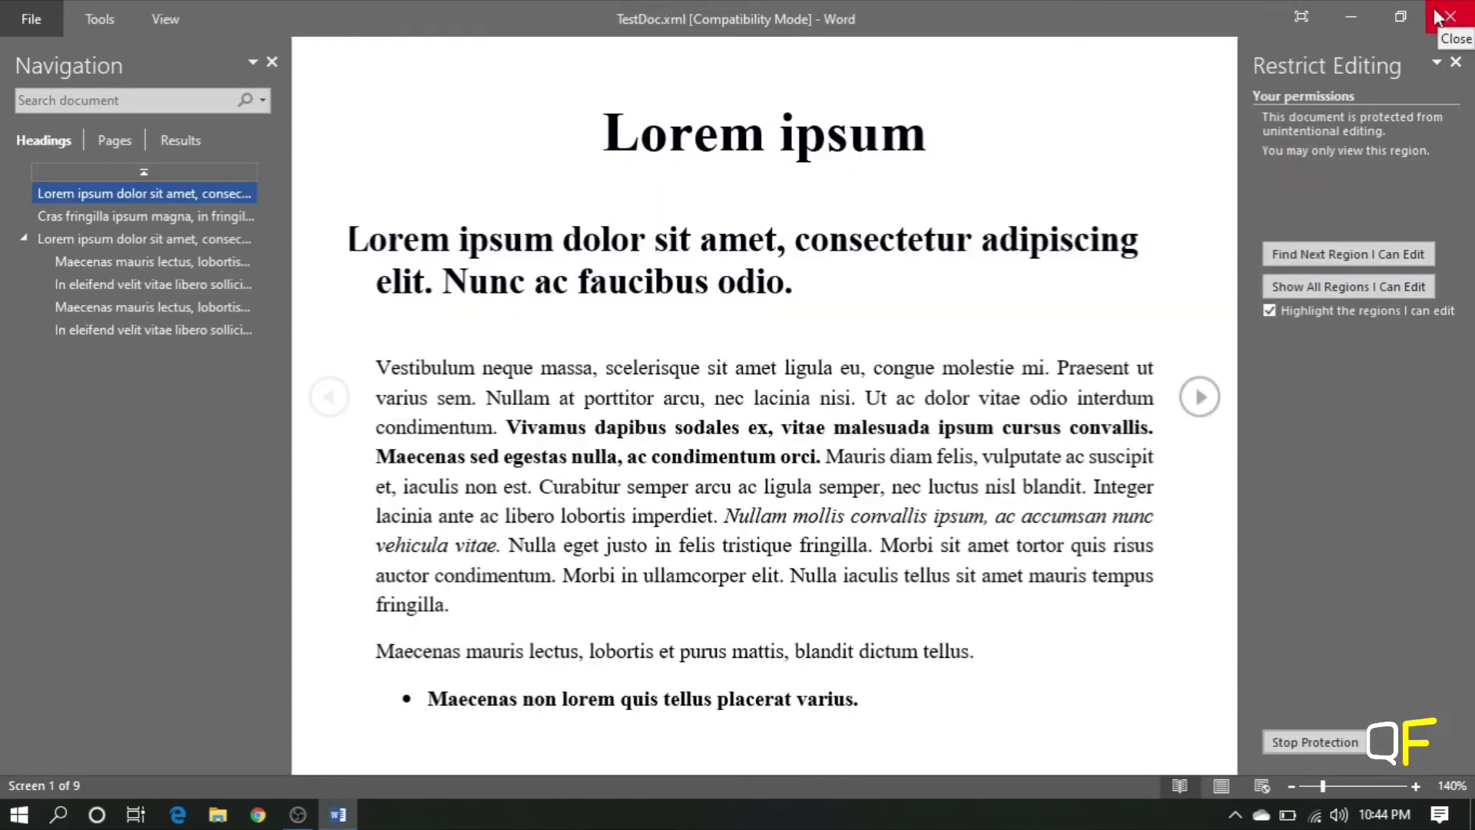
left_click(1444, 16)
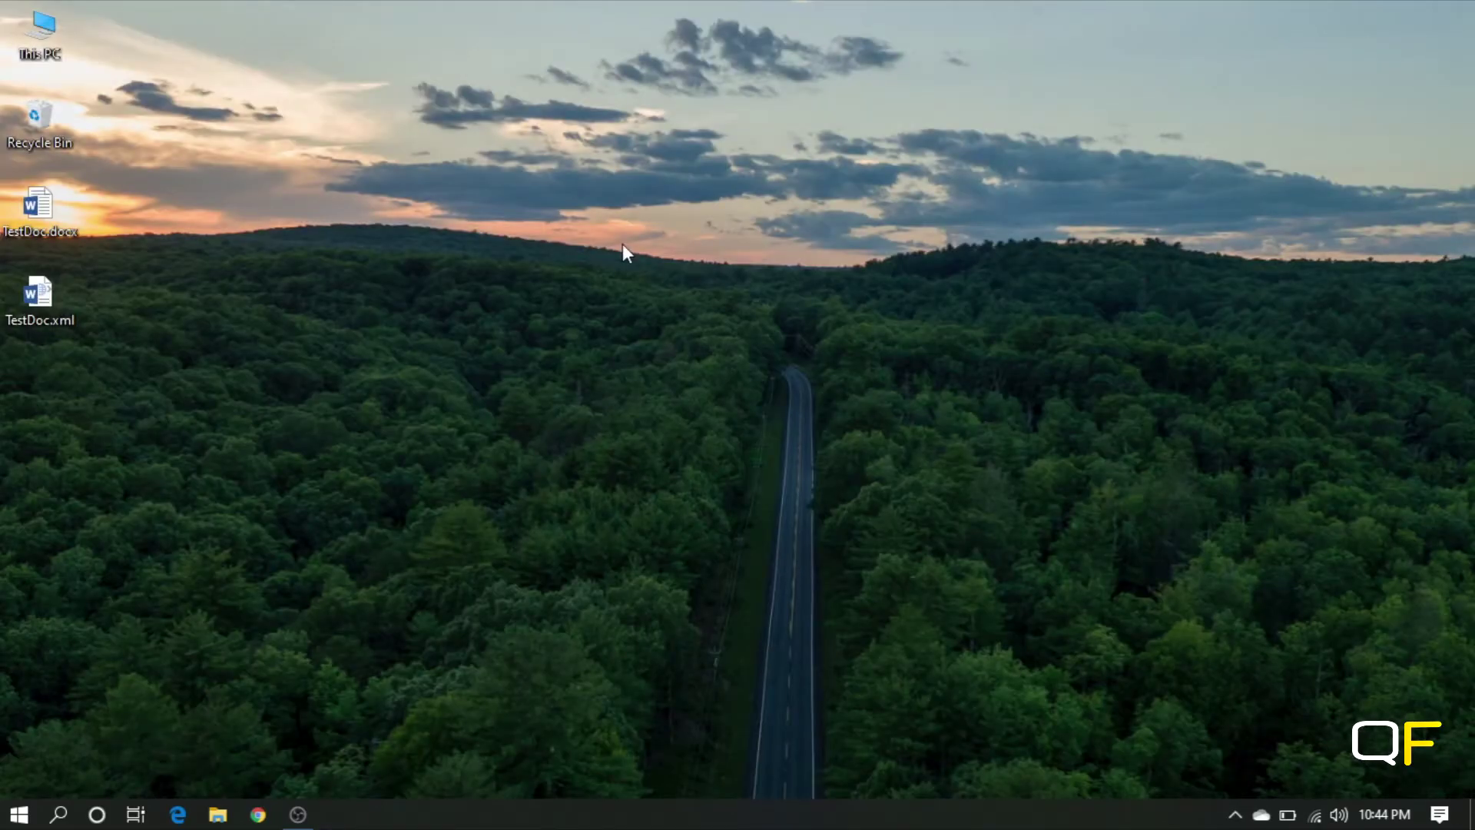
Step: Open TestDoc.xml from the desktop with Notepad
left_click(28, 304)
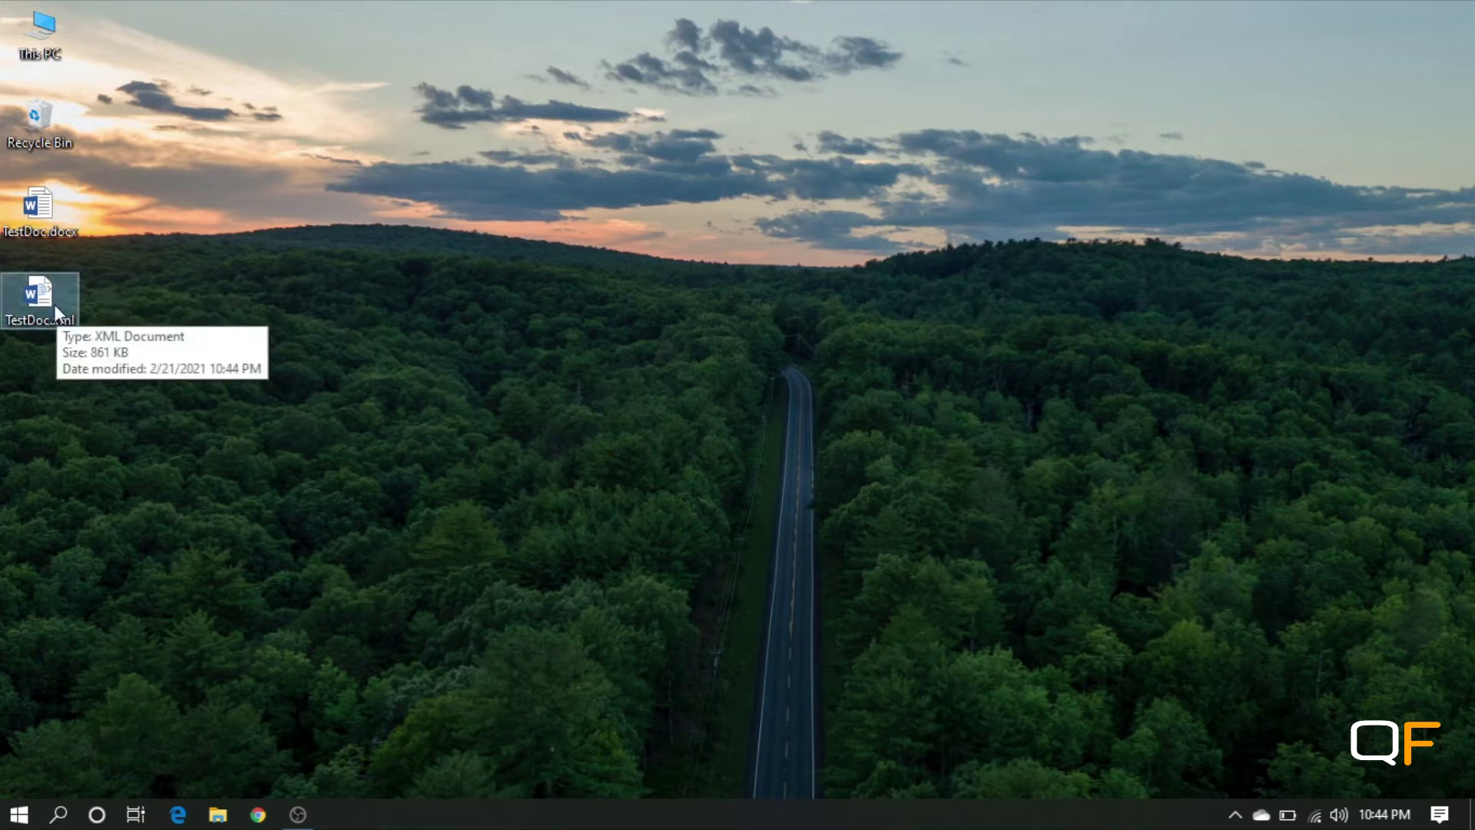
right_click(54, 304)
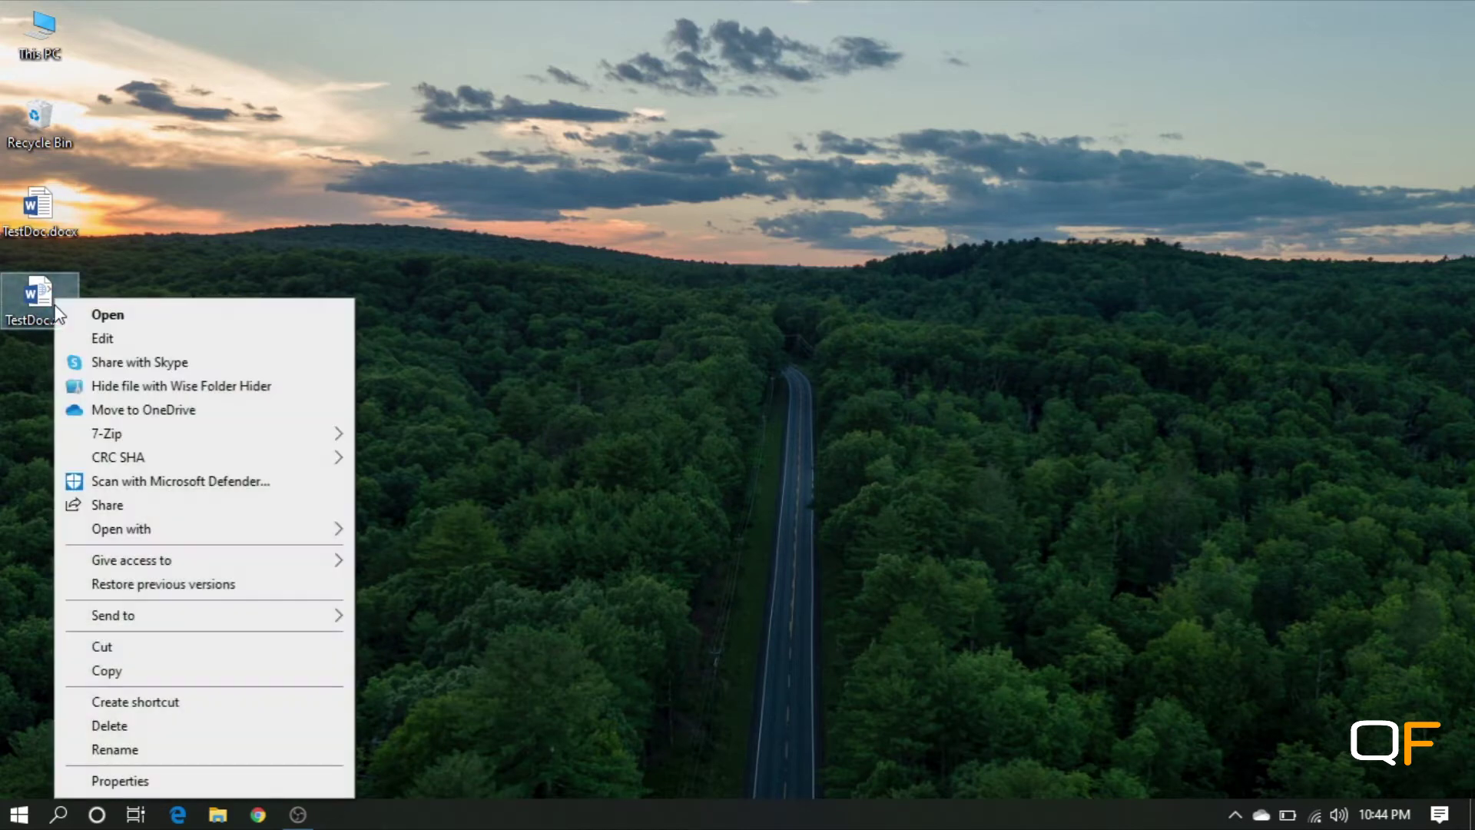
mouse_move(120, 528)
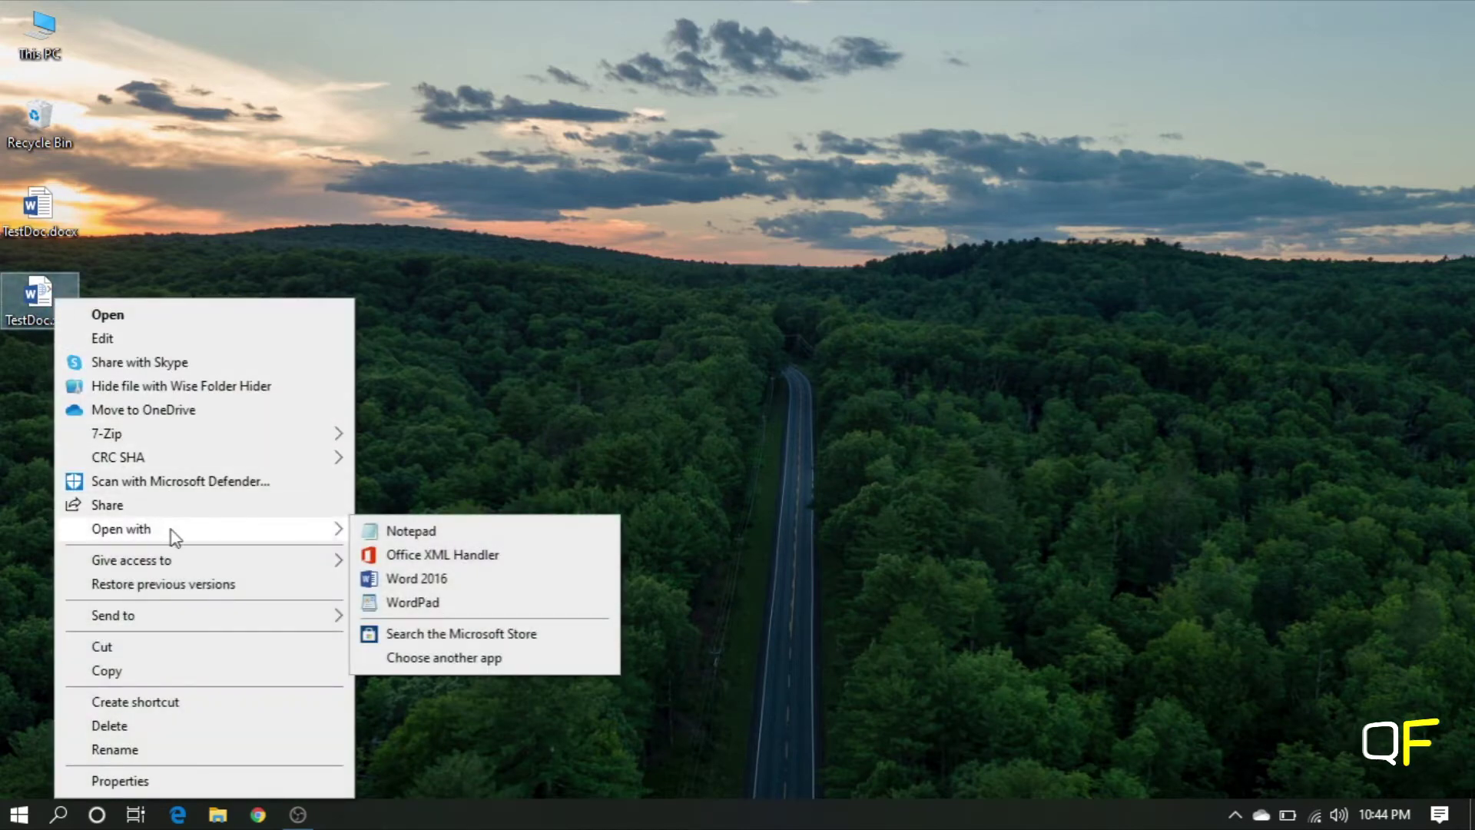
left_click(394, 534)
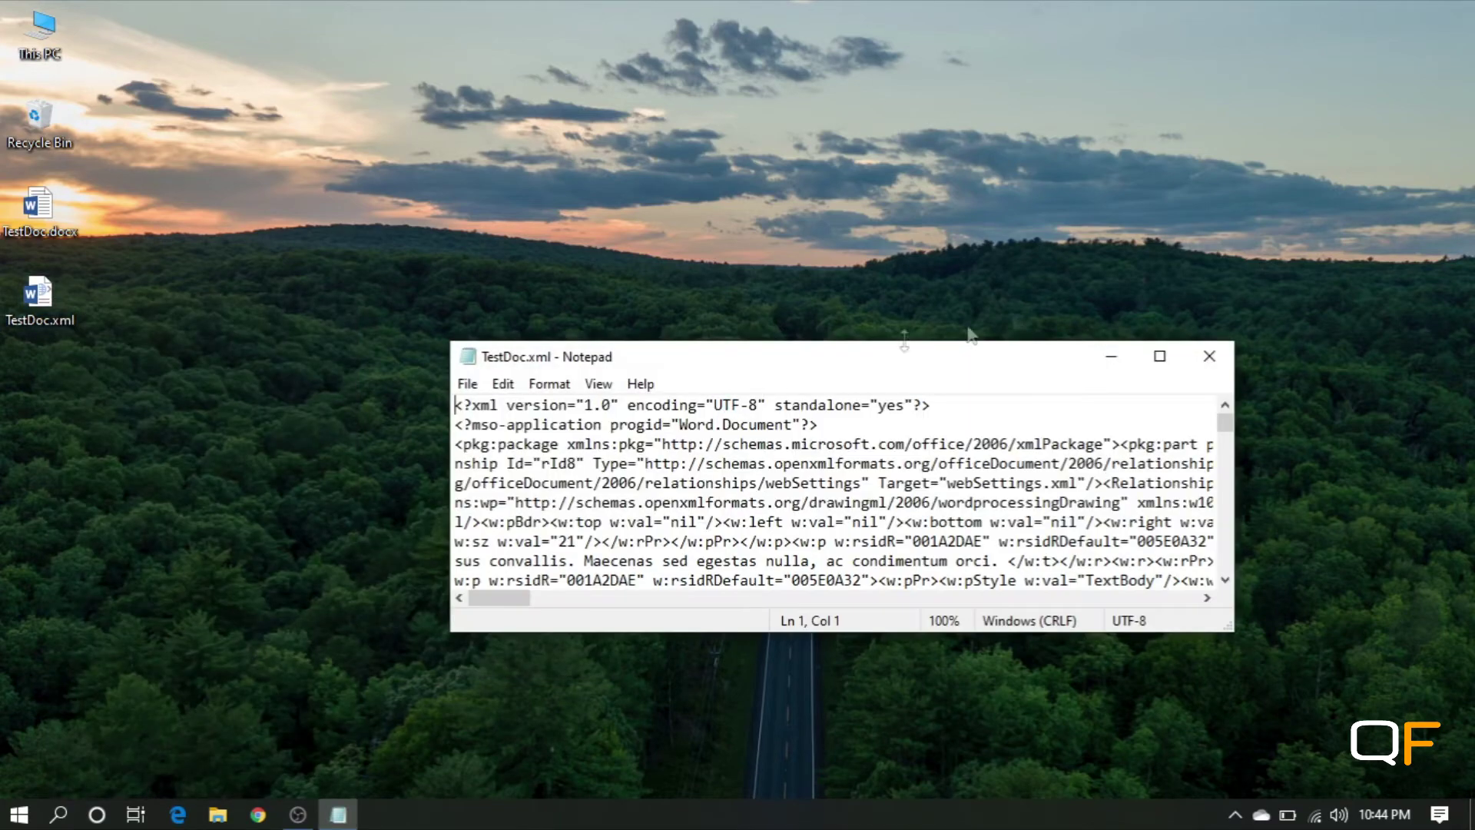
Step: Find the w:enforcement setting and change its value from 1 to 0
left_click(1162, 356)
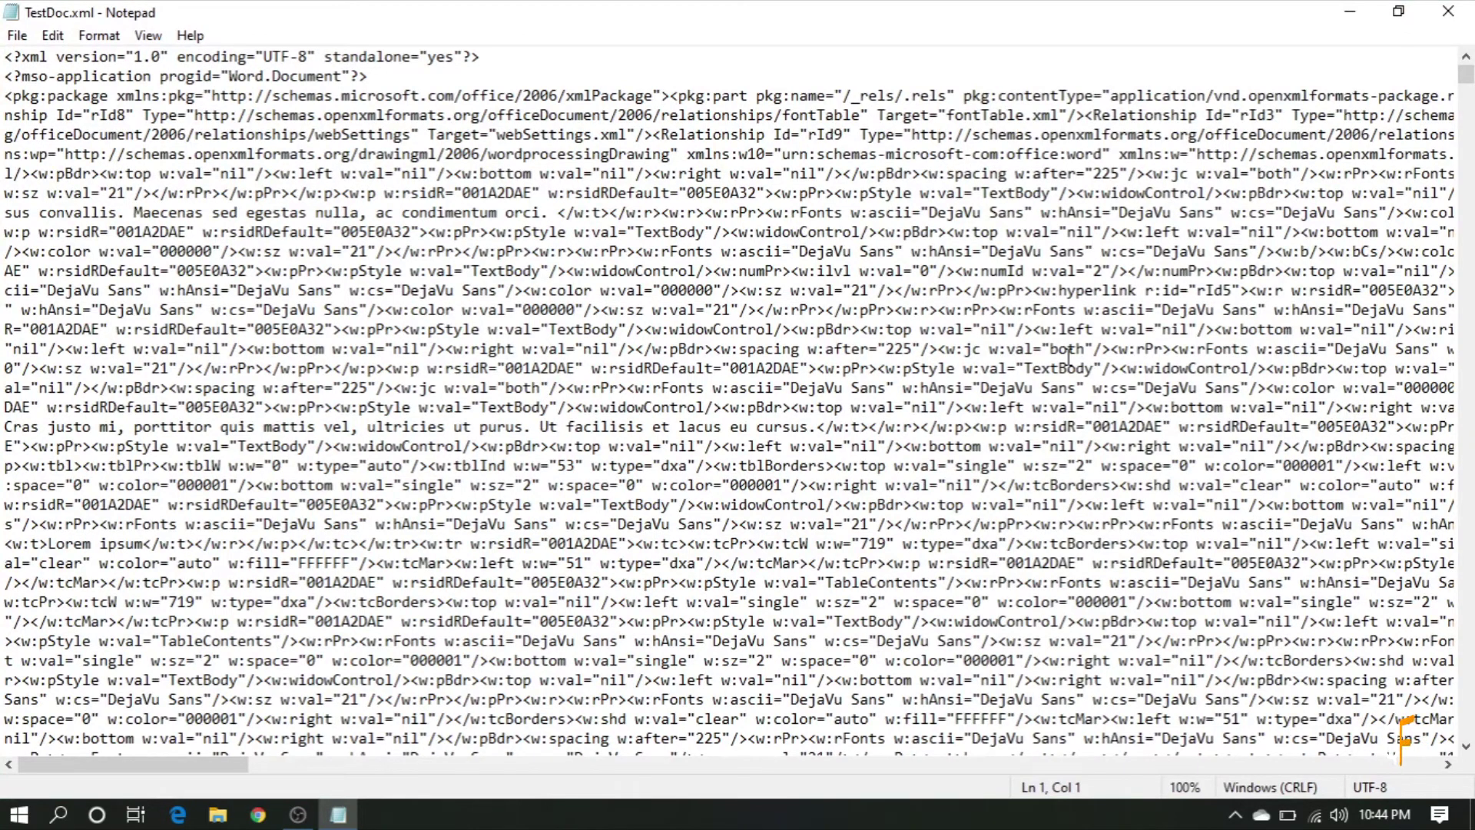
key("ctrl+f")
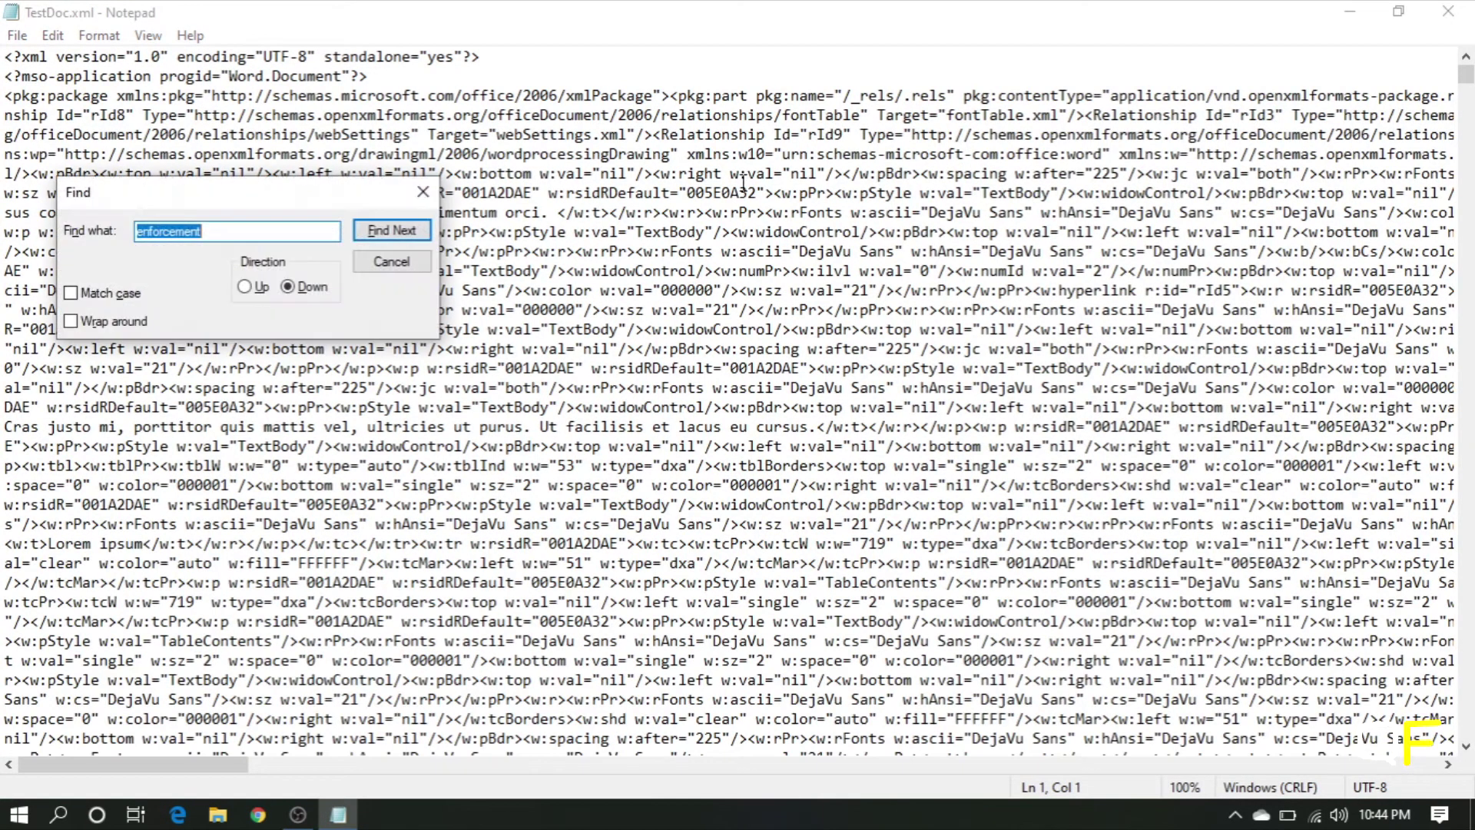
type("e")
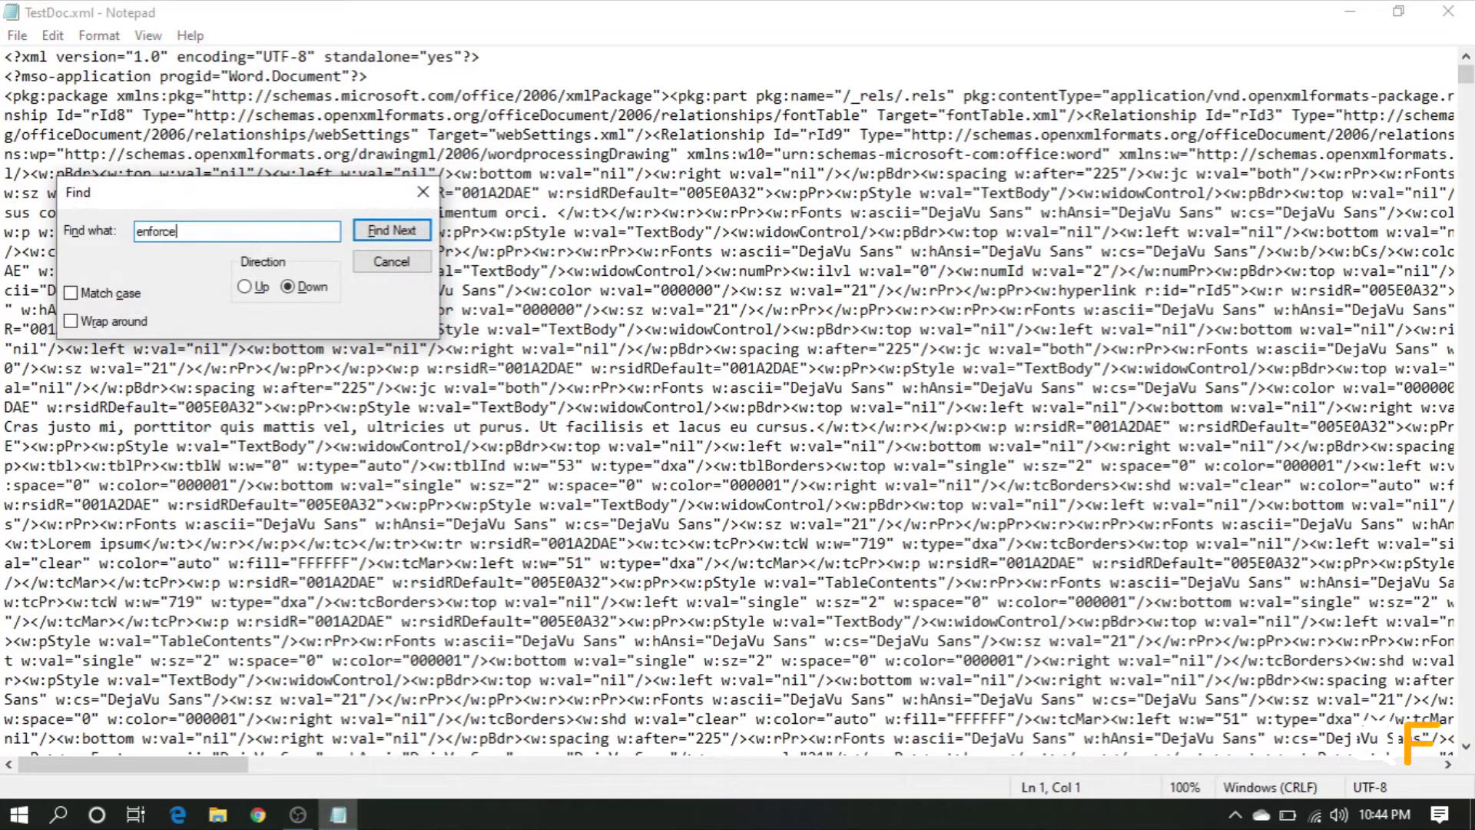
key("Return")
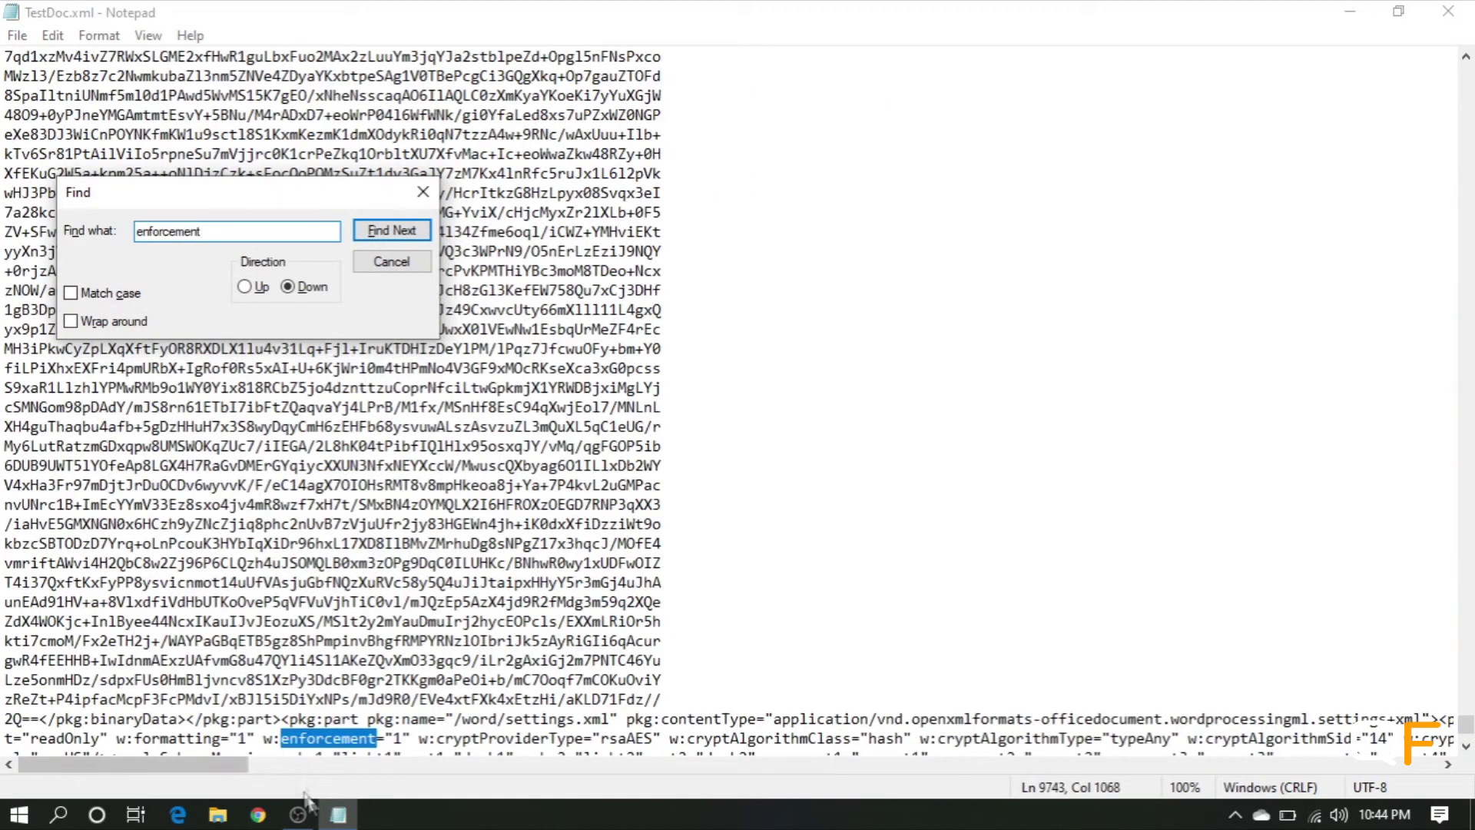
left_click(404, 737)
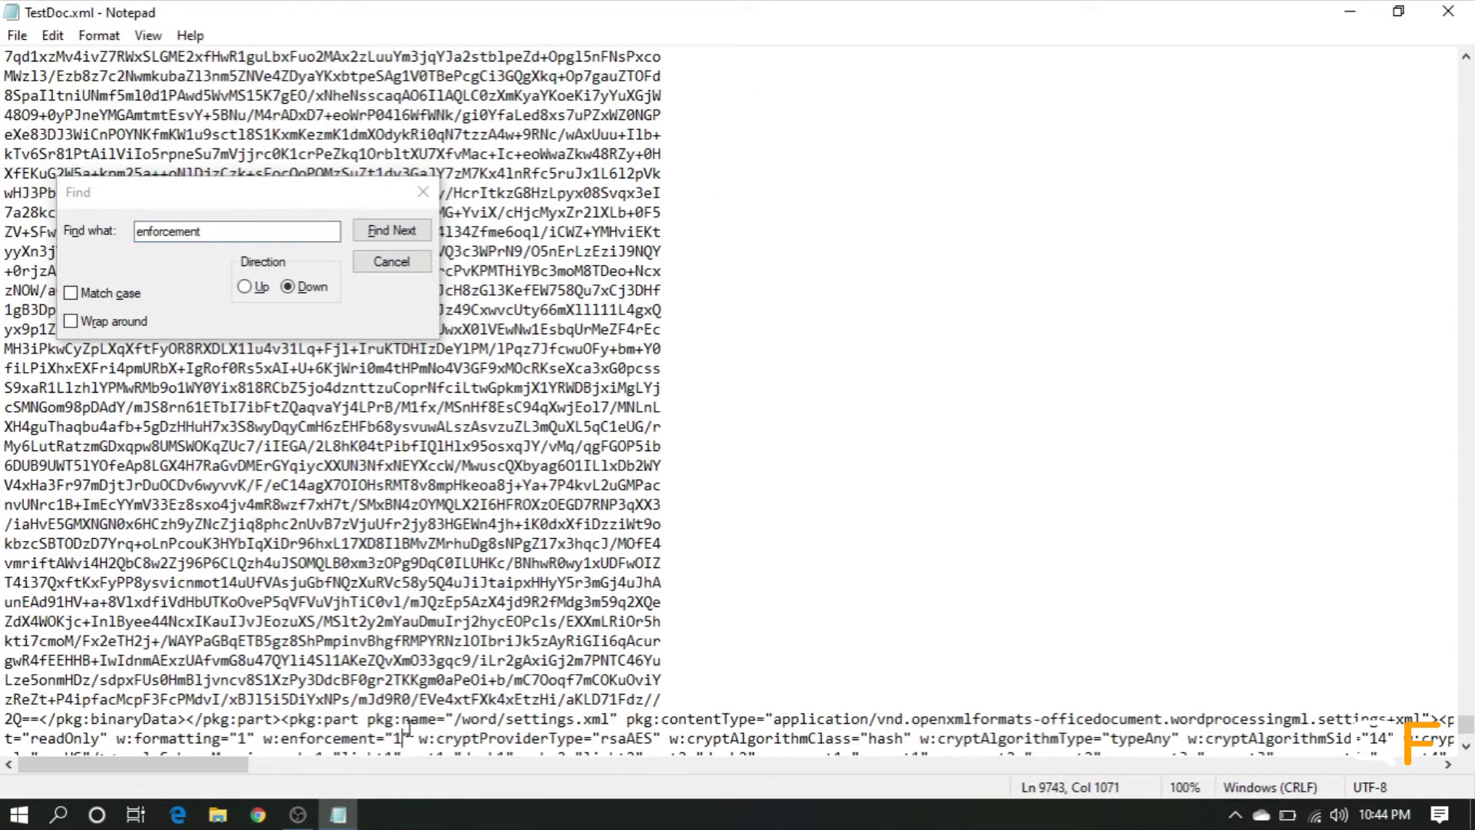
key("BackSpace")
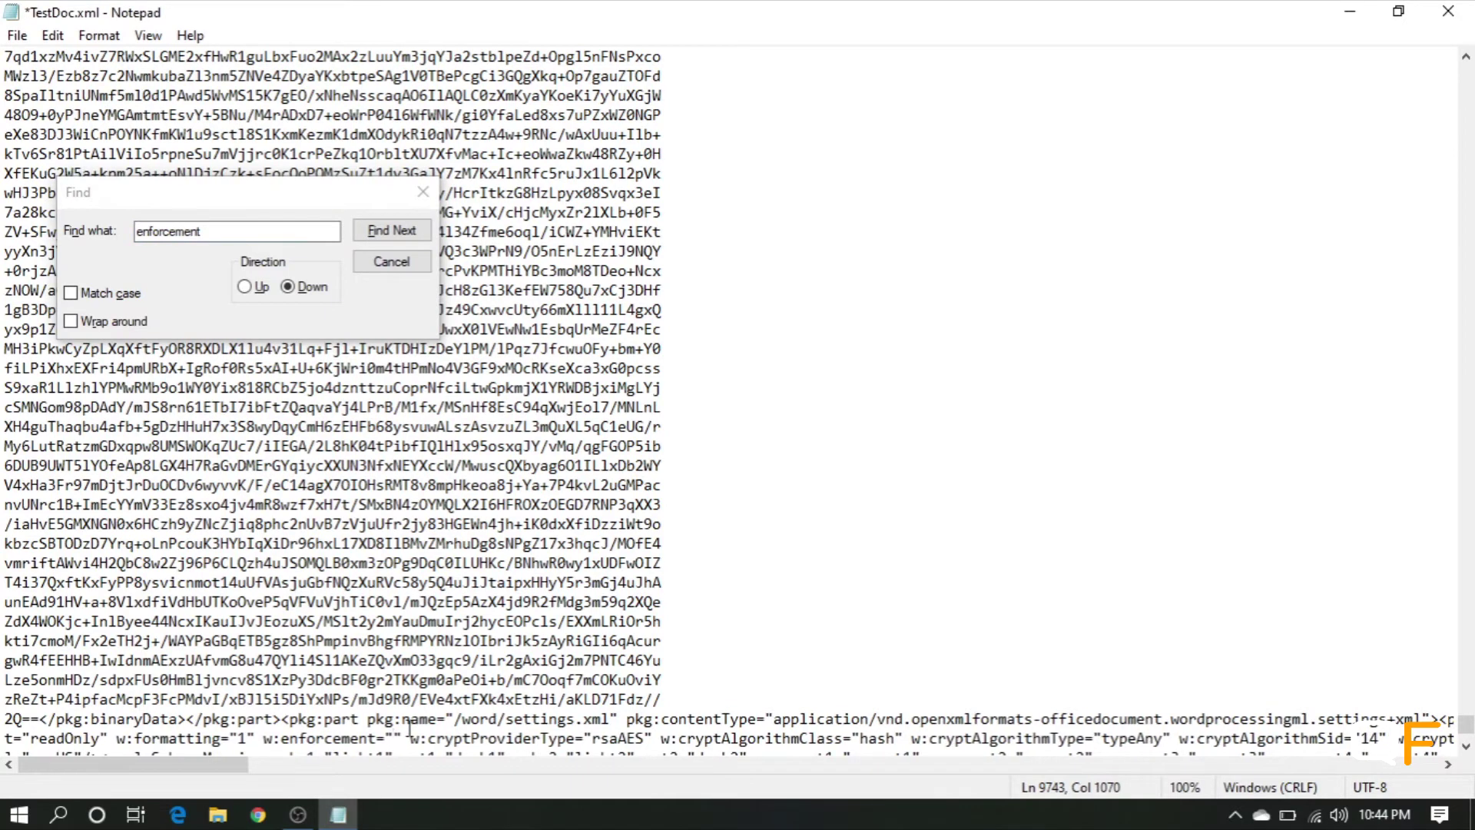
type("0")
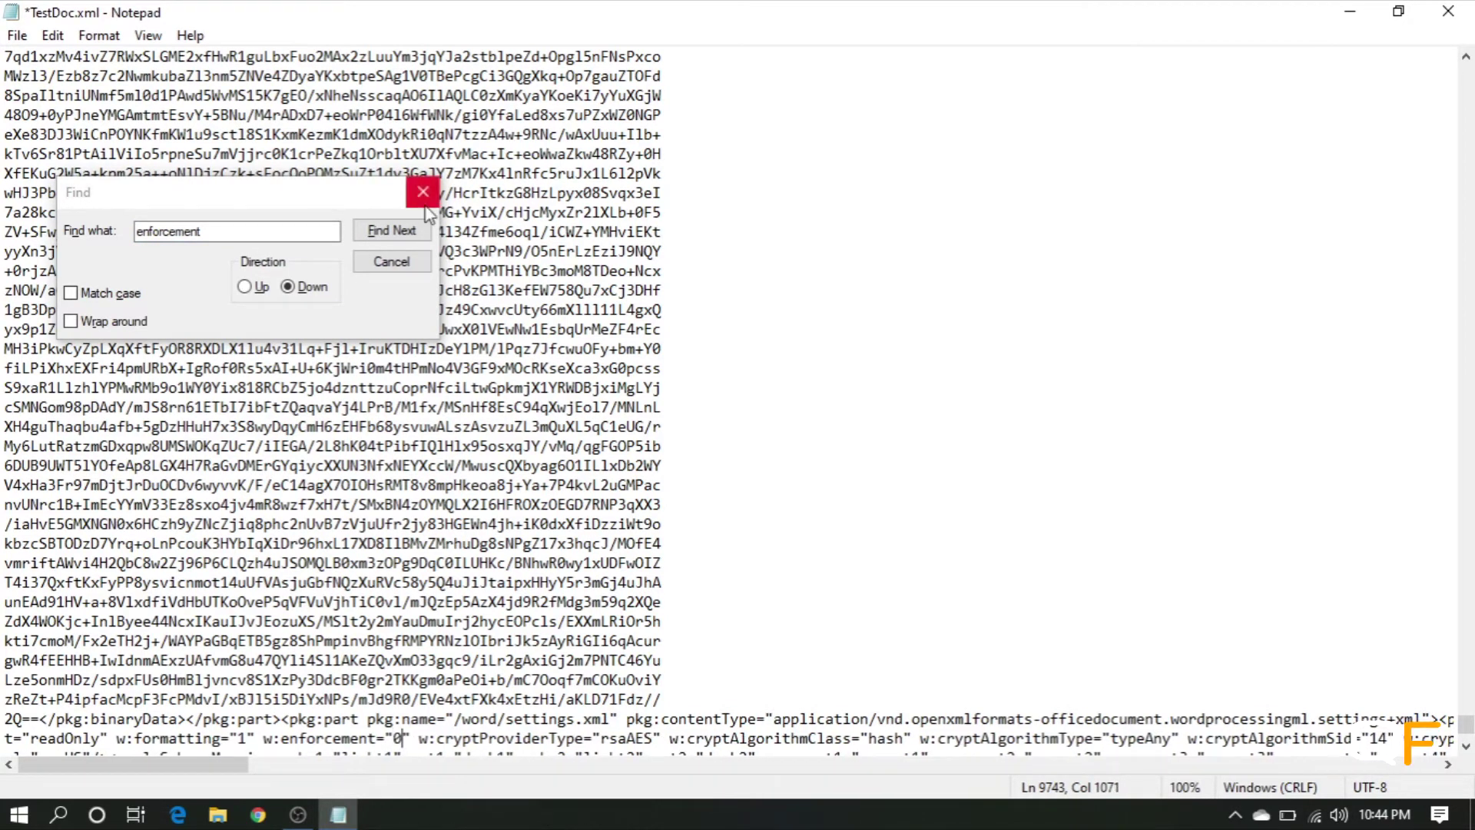
Step: Save the edited TestDoc.xml and close Notepad
left_click(423, 193)
left_click(18, 36)
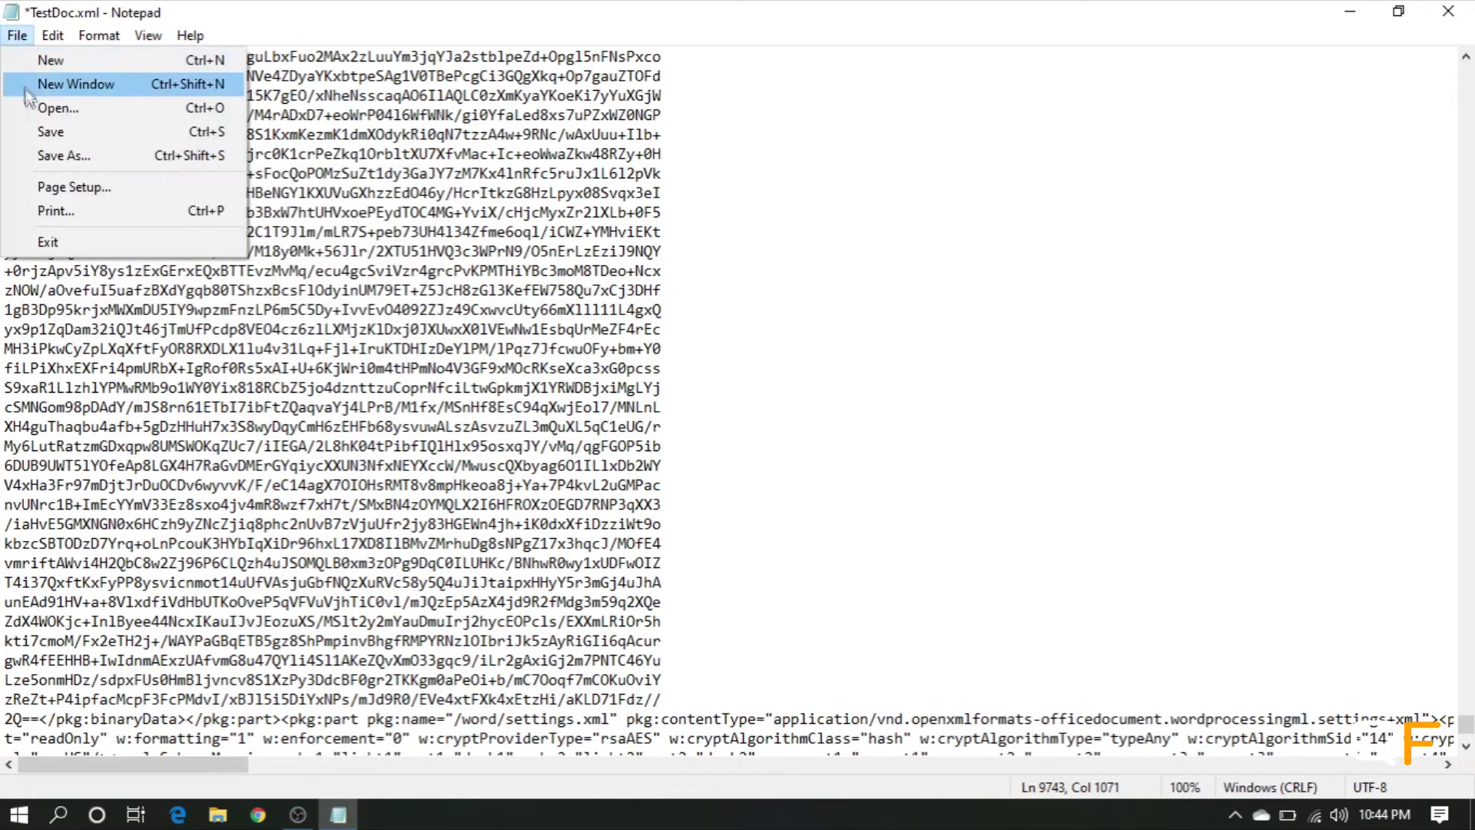
left_click(49, 135)
left_click(1446, 11)
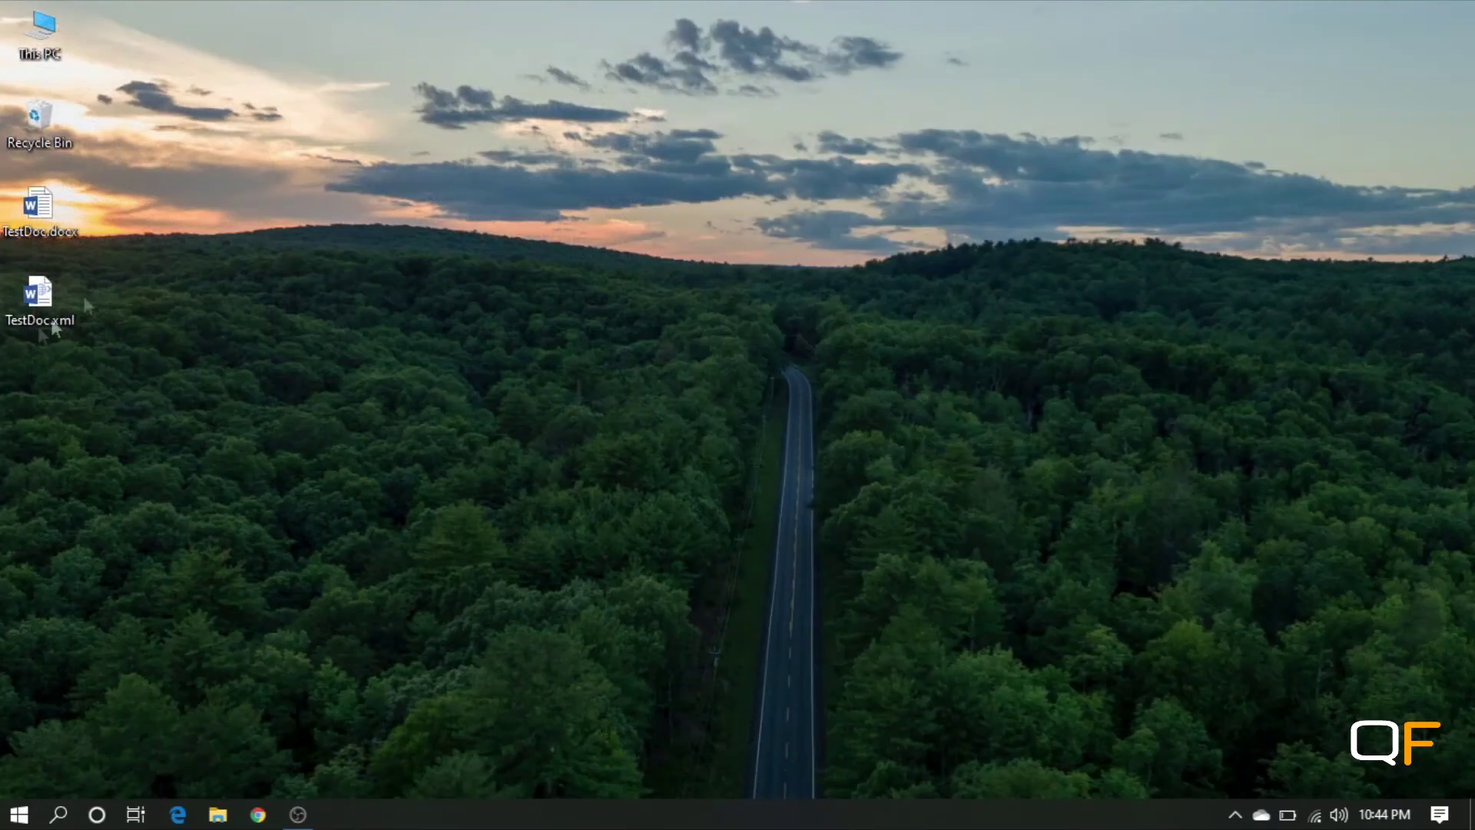
Step: Open the edited TestDoc.xml in Word and show its Info page
double_click(34, 306)
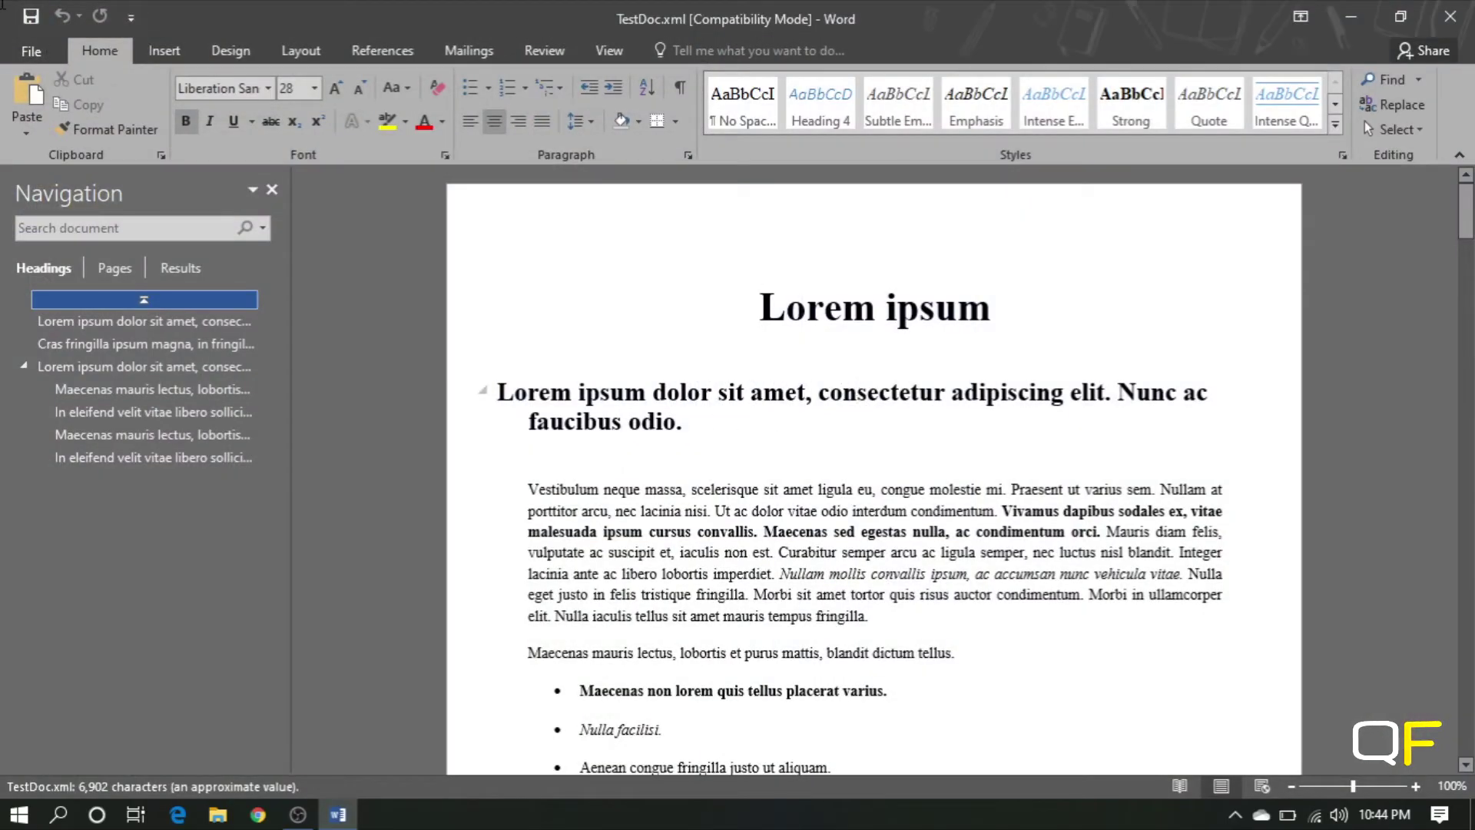
left_click(32, 51)
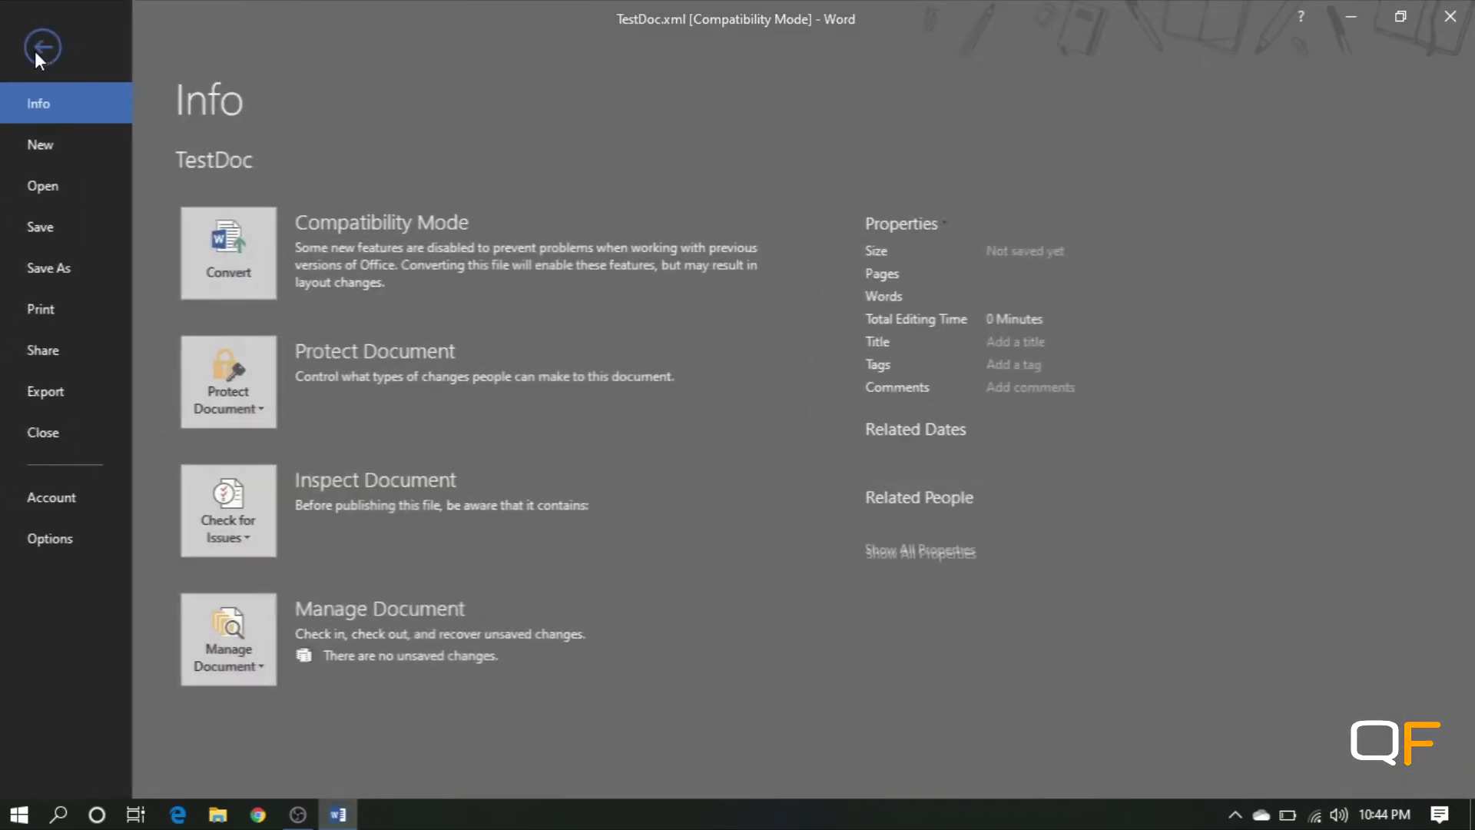
Step: Save as Word Document TestDoc2.docx, accepting the upgrade to the newer format
left_click(59, 258)
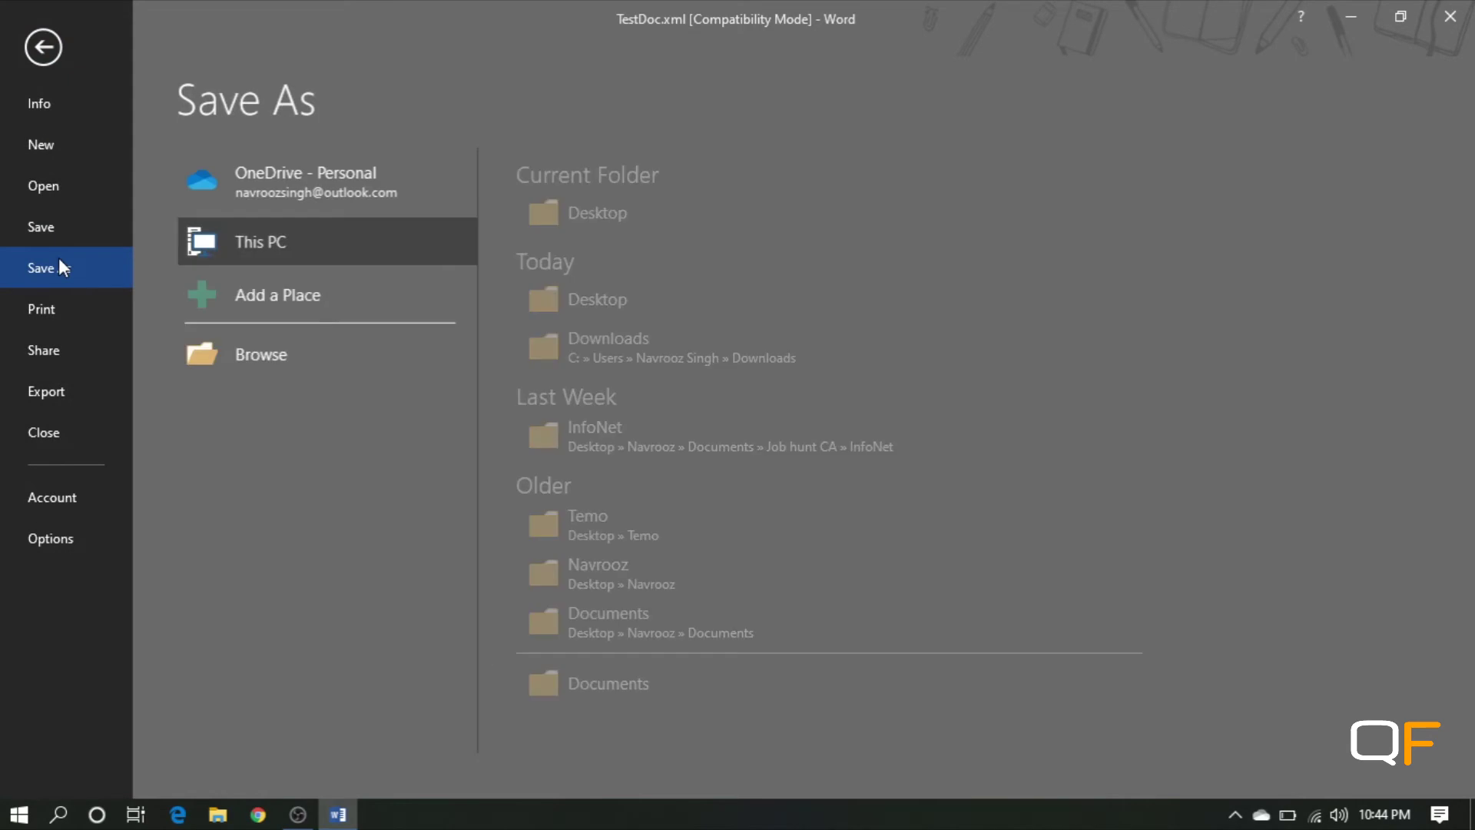
left_click(320, 368)
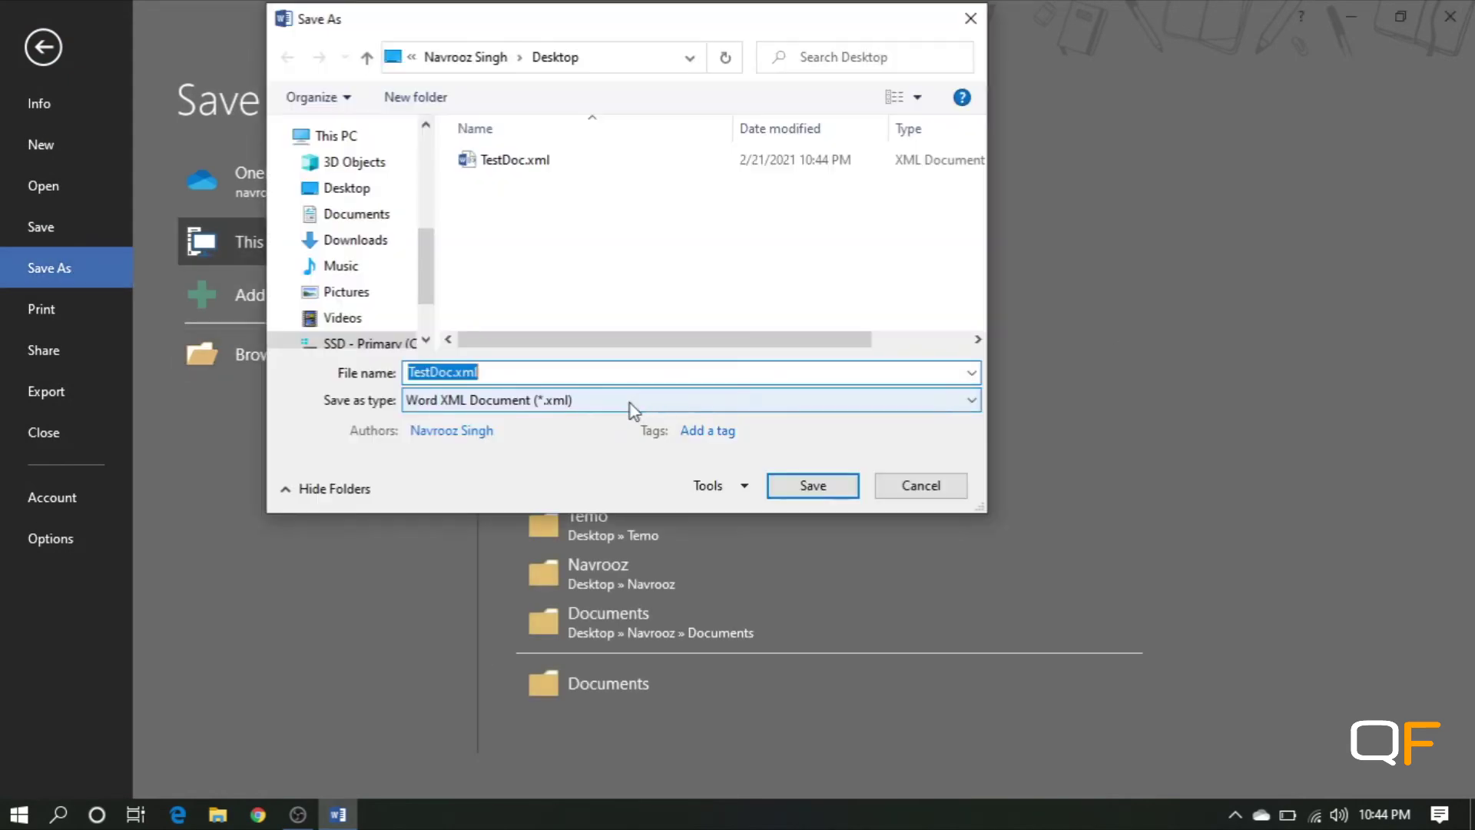
left_click(630, 400)
left_click(583, 419)
left_click(449, 371)
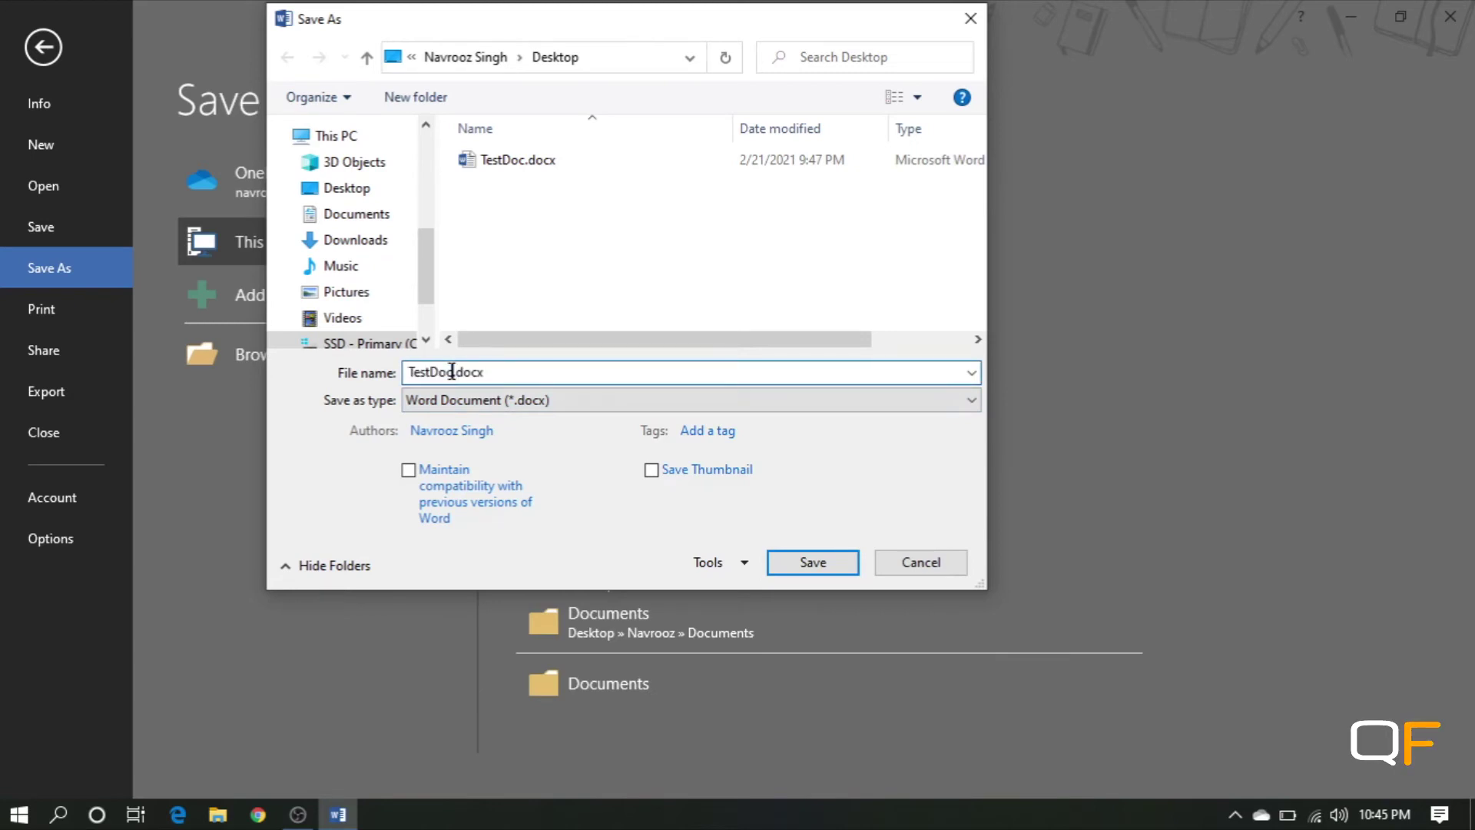
left_click(806, 563)
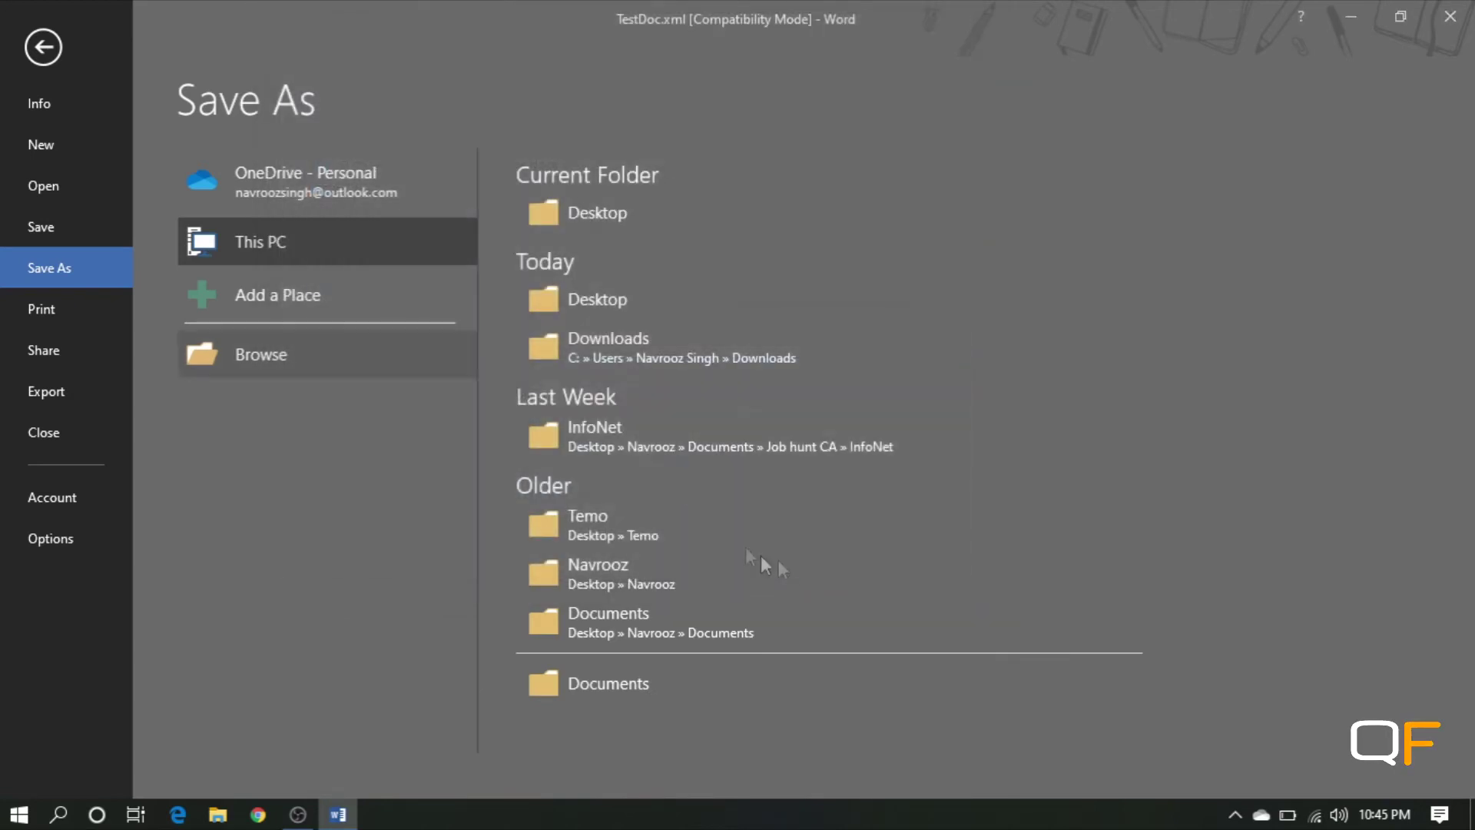
left_click(797, 461)
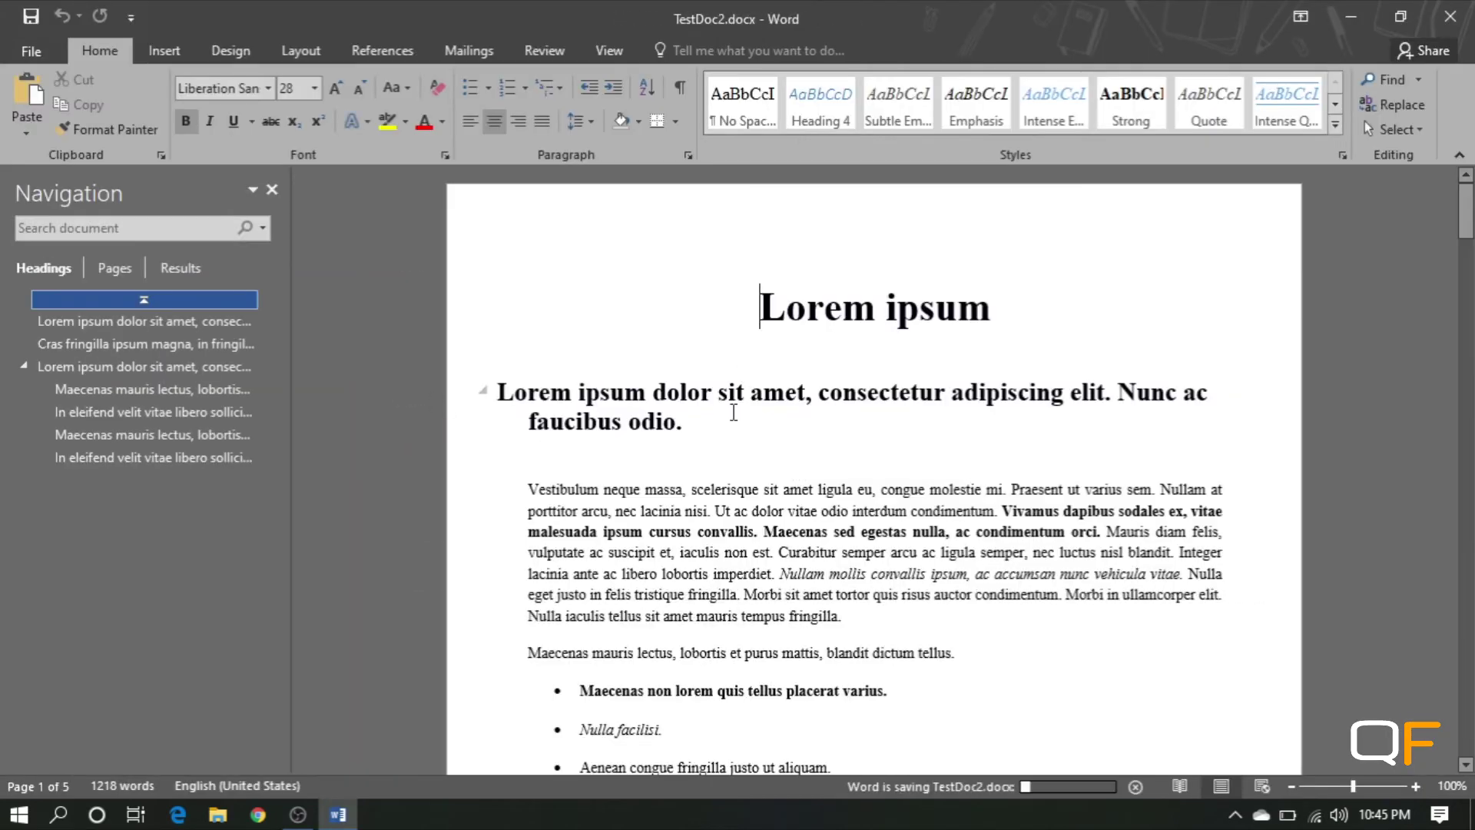